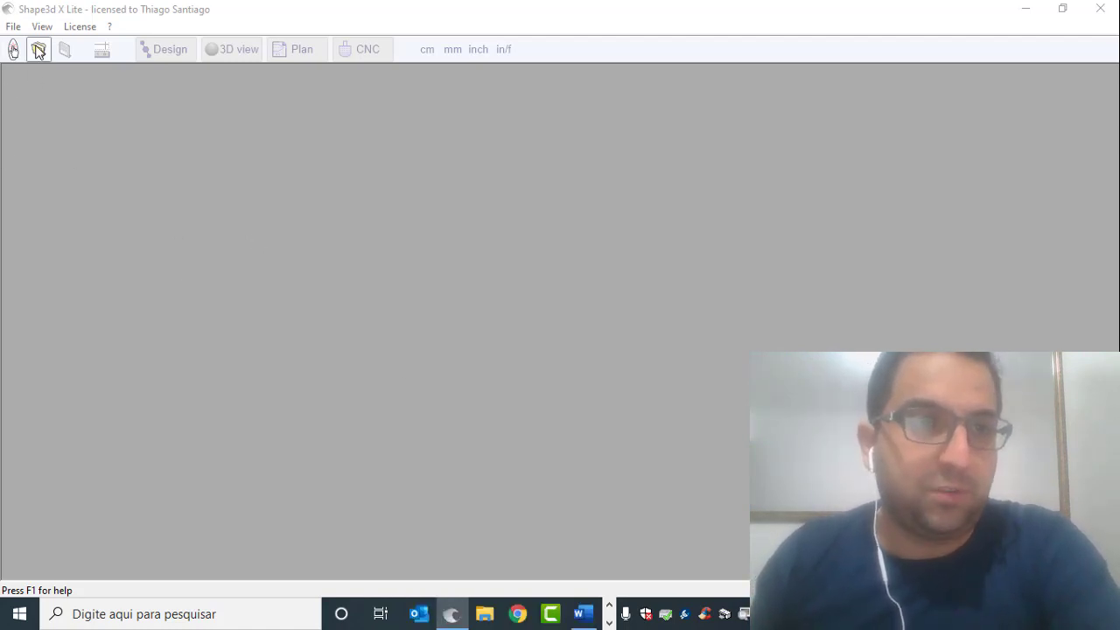
Open the board file MzO - bd 1.s3dx from the Downloads folder
click(38, 50)
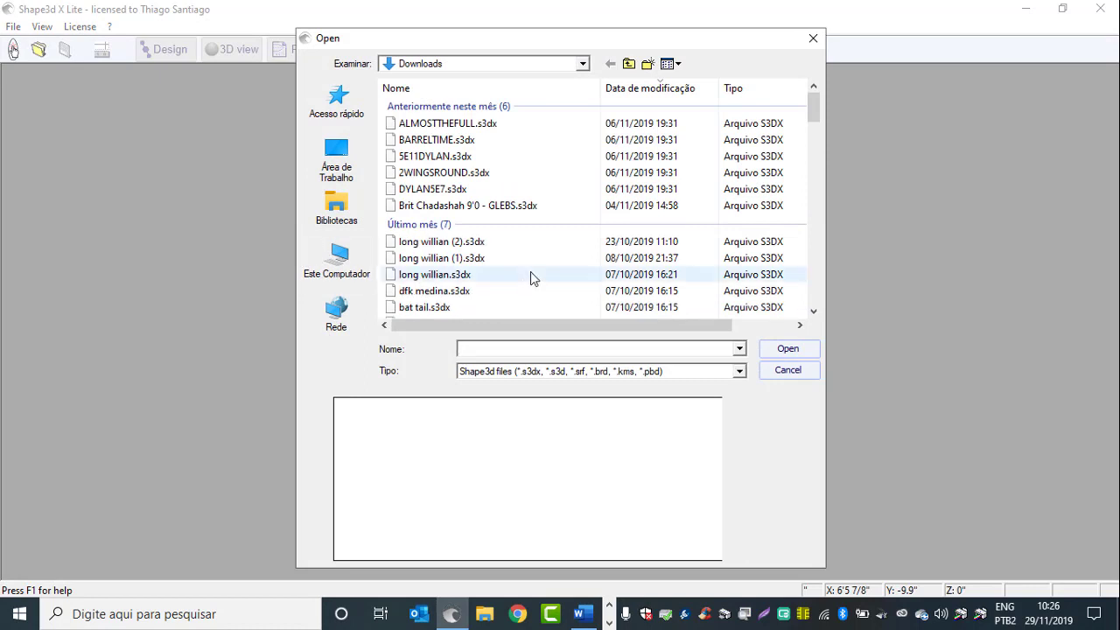
click(426, 126)
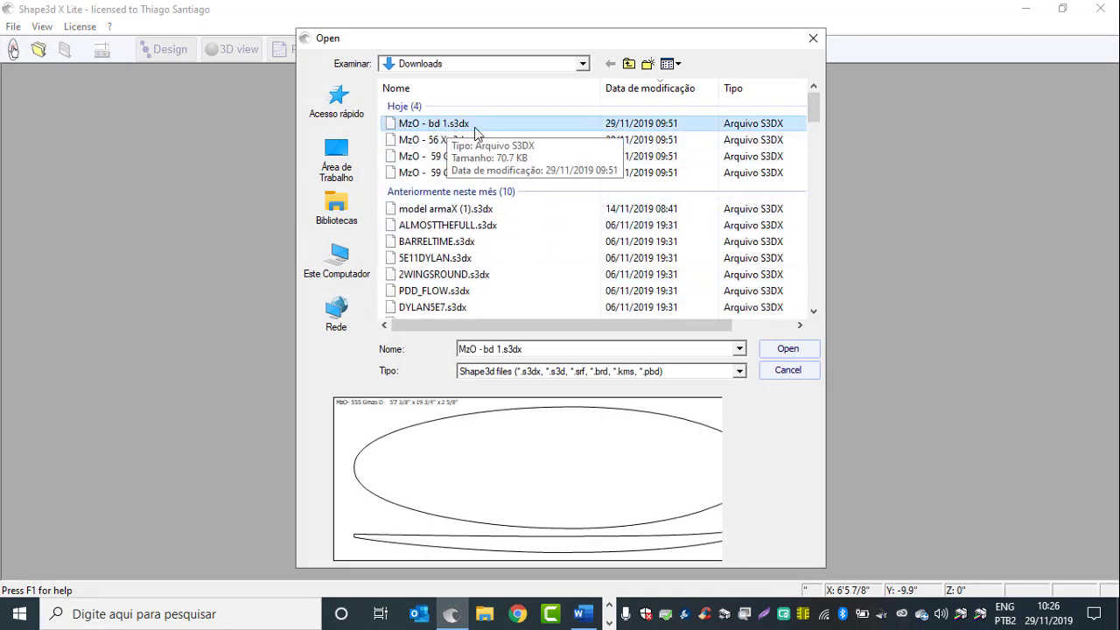
click(788, 348)
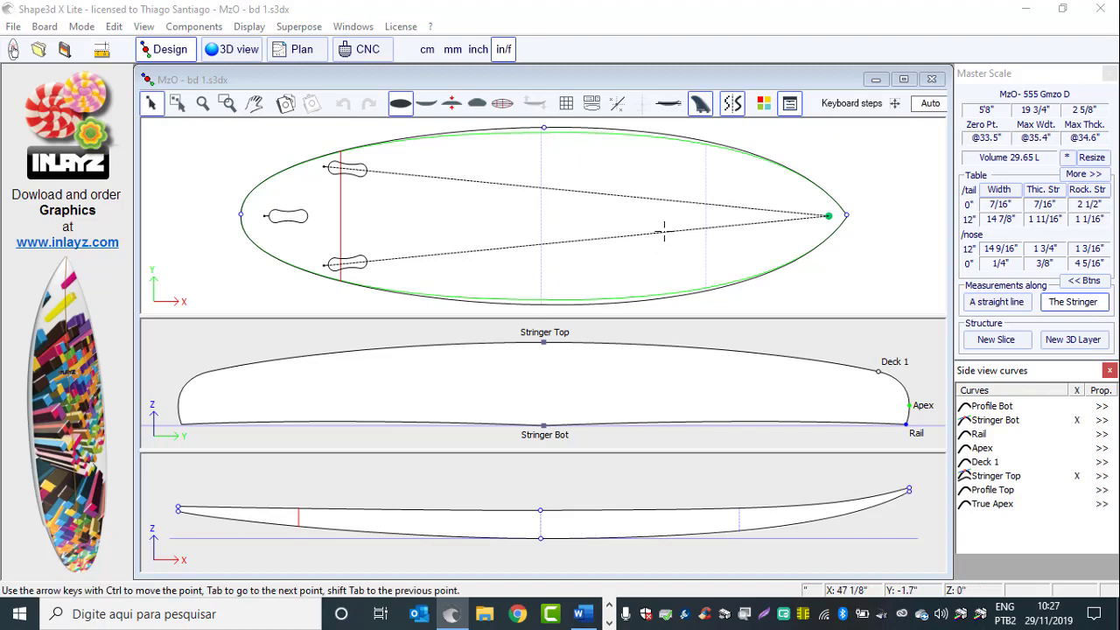
Move the nose slice forward to about 4'8 1/16" from the tail
click(706, 162)
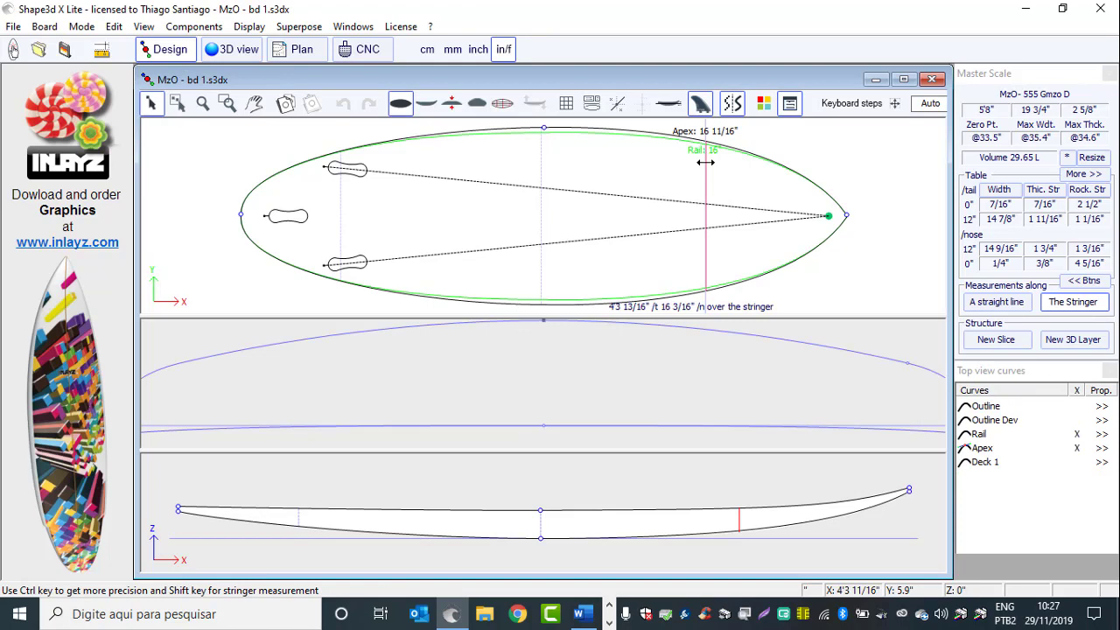
drag(706, 162, 743, 165)
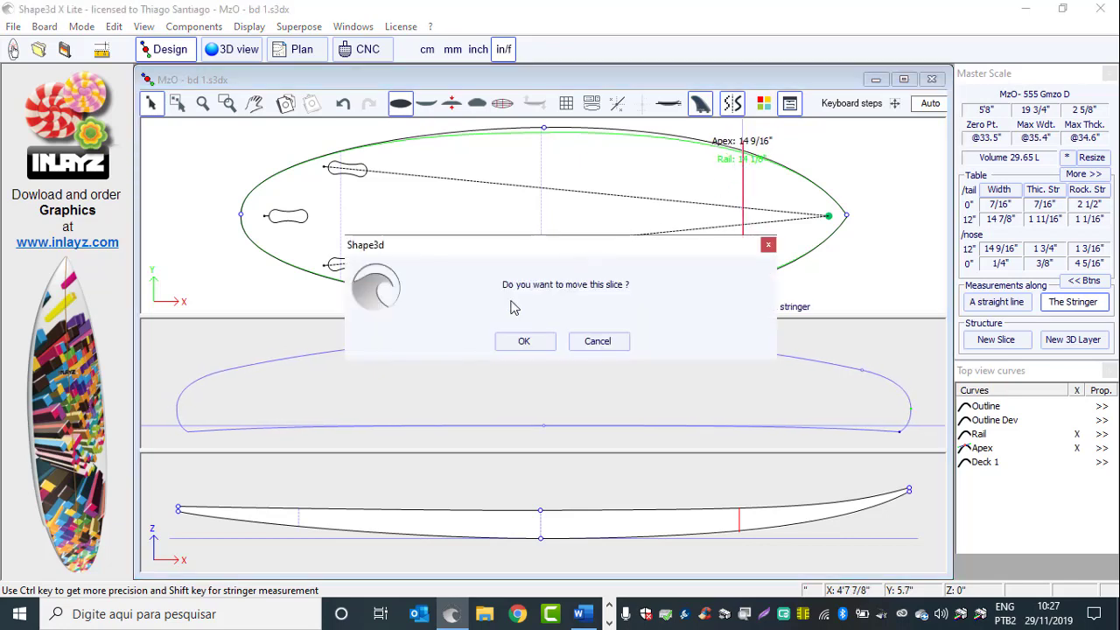
click(522, 342)
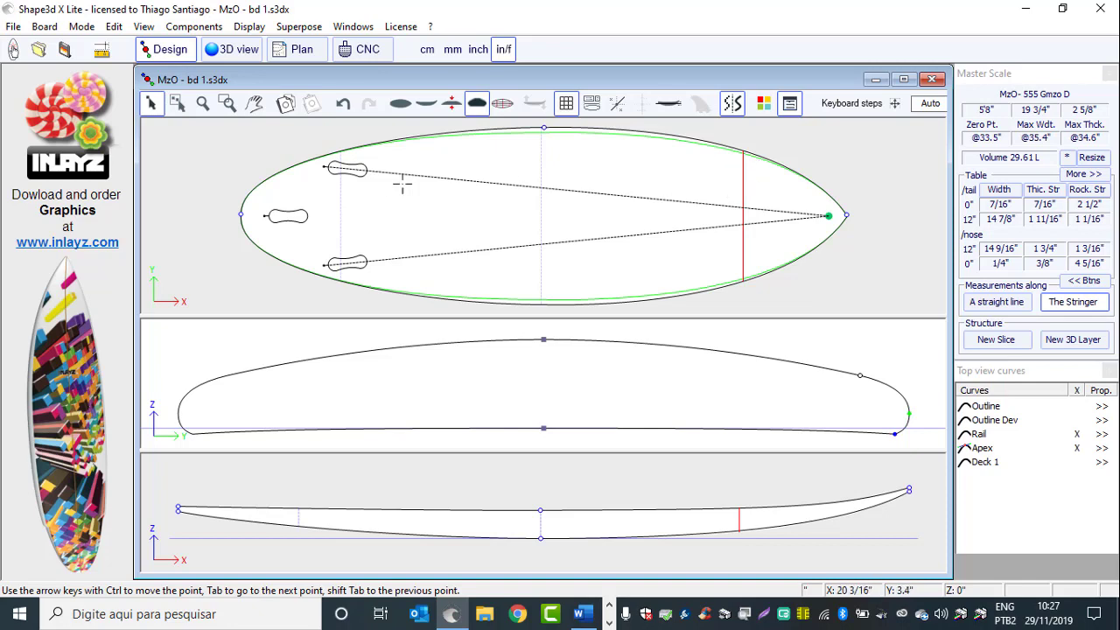
Move the tail slice to about 12 1/16" and the centre slice to about 33 13/16" from the tail
drag(343, 206, 349, 205)
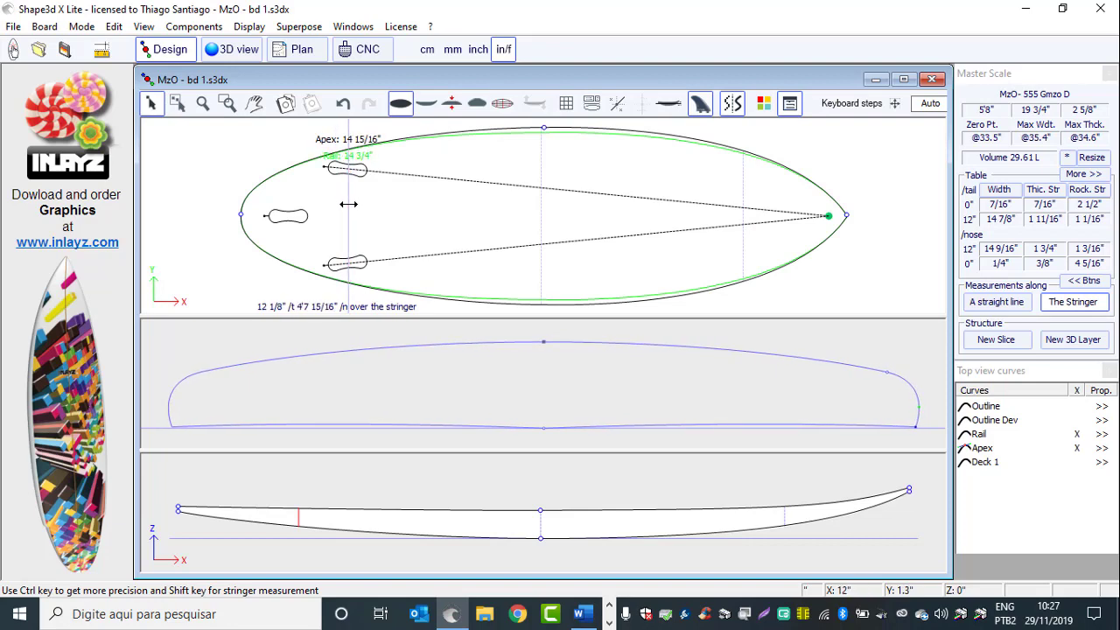
click(348, 204)
click(524, 342)
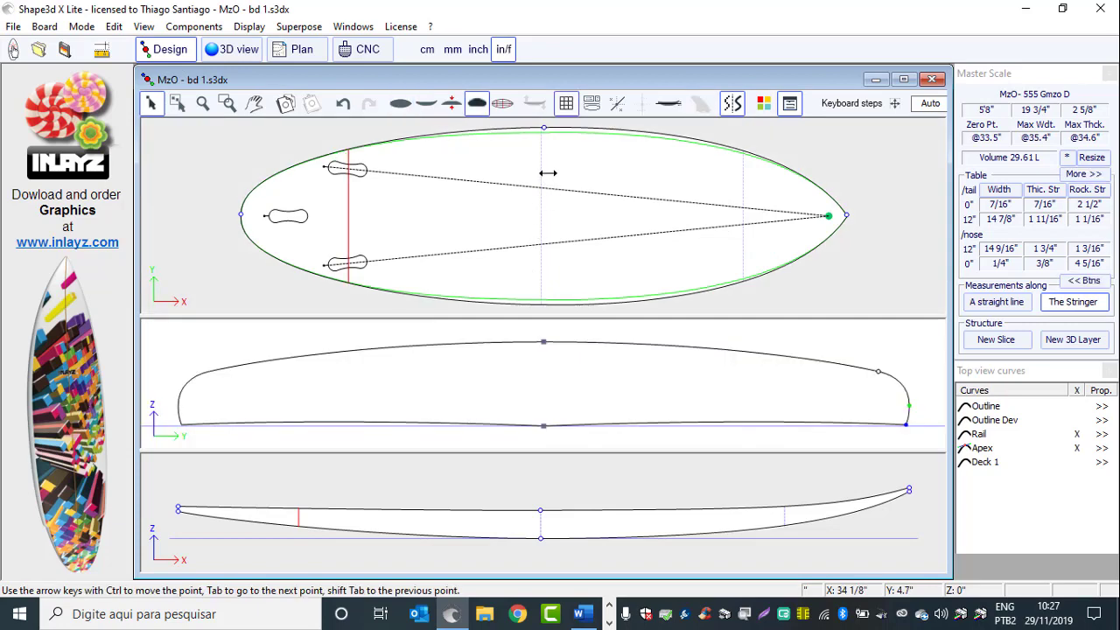
drag(538, 166, 543, 165)
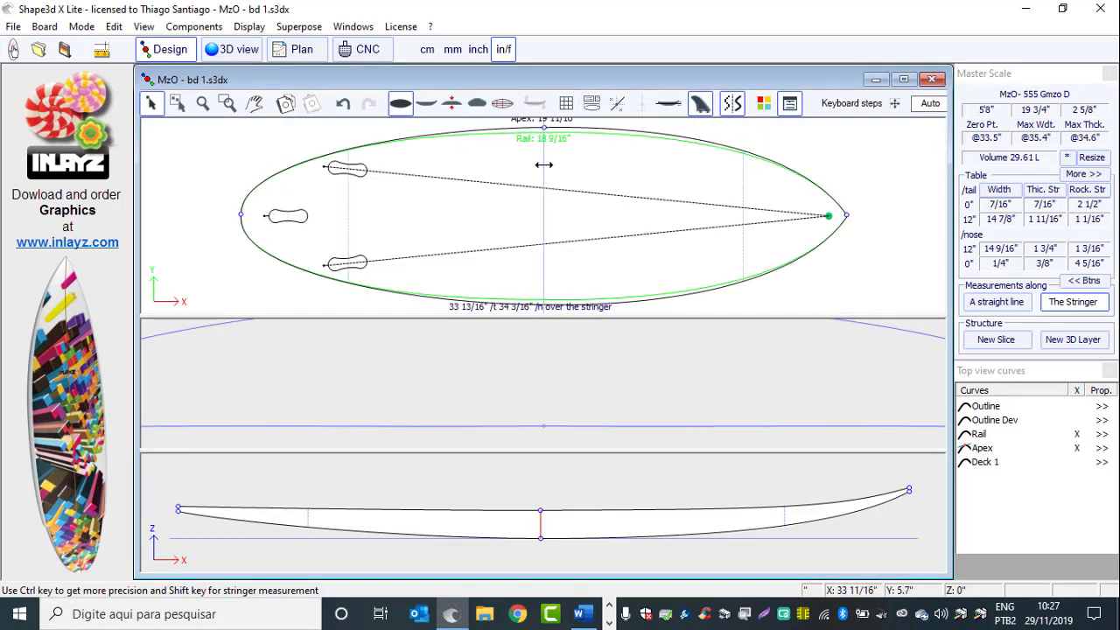
click(544, 166)
click(526, 342)
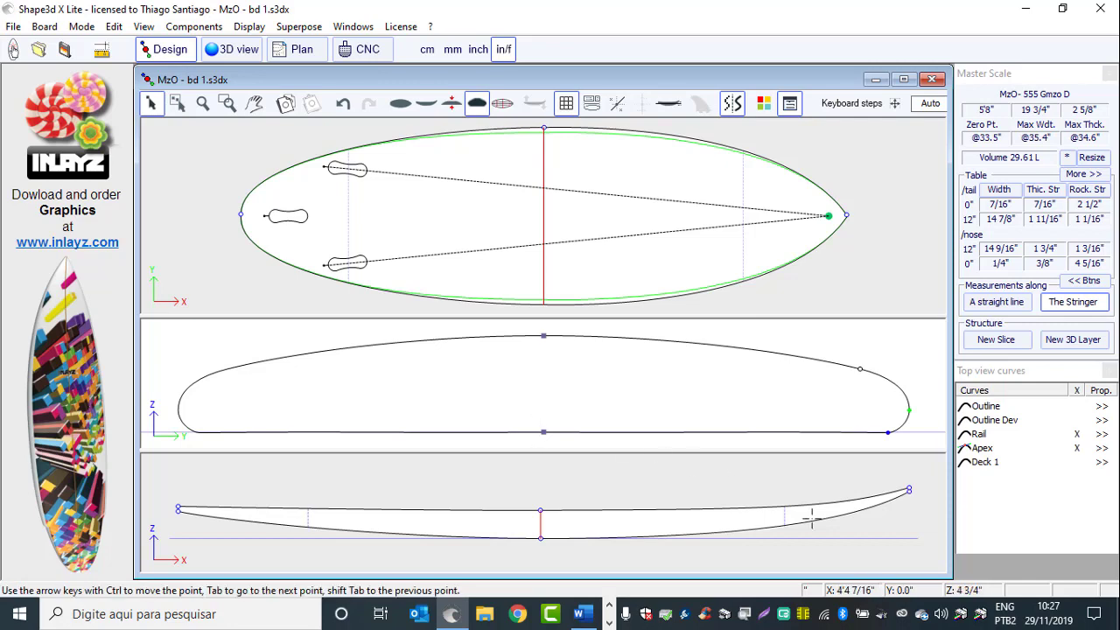
Compare the nose and centre slices, and shift the nose slice's rail point inward to Y 6 23/32" with its outer tangent at 7.2°
click(743, 174)
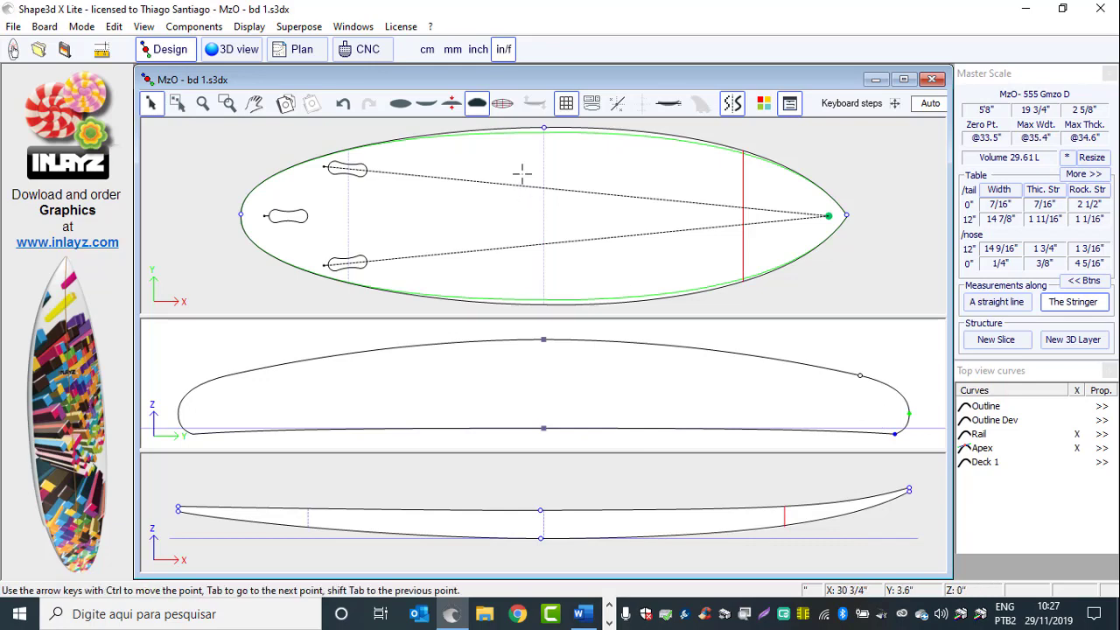
click(545, 151)
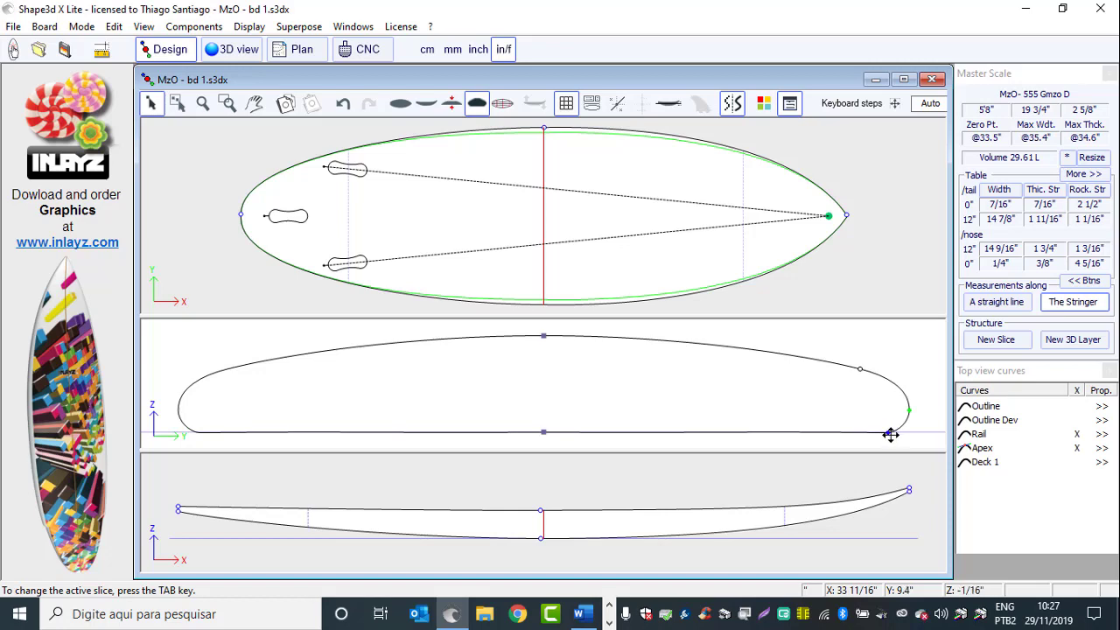
click(743, 192)
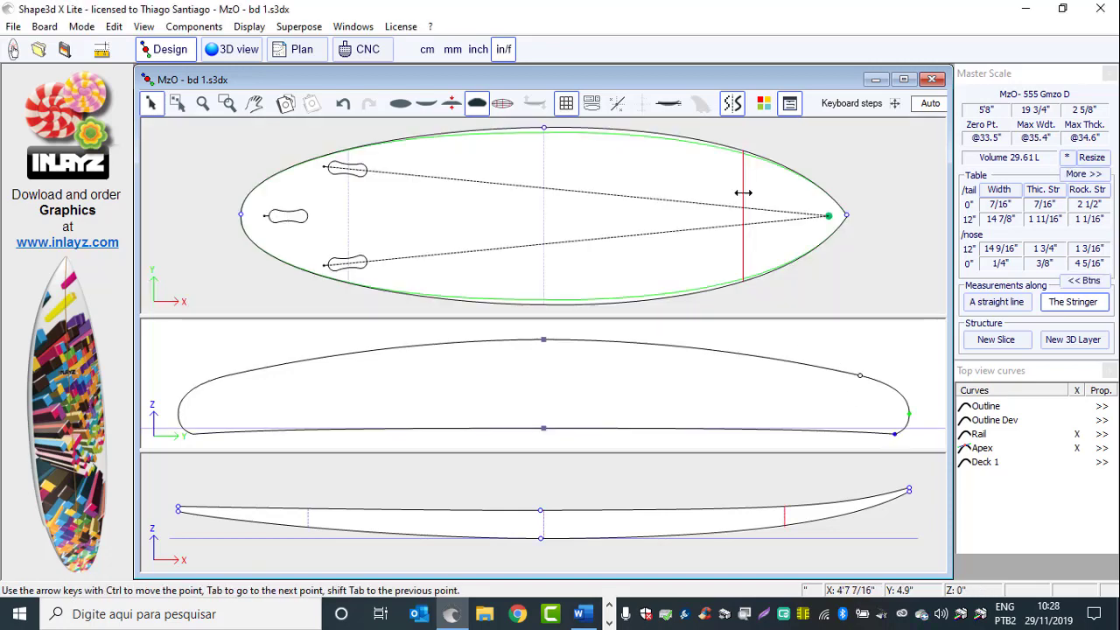
click(898, 435)
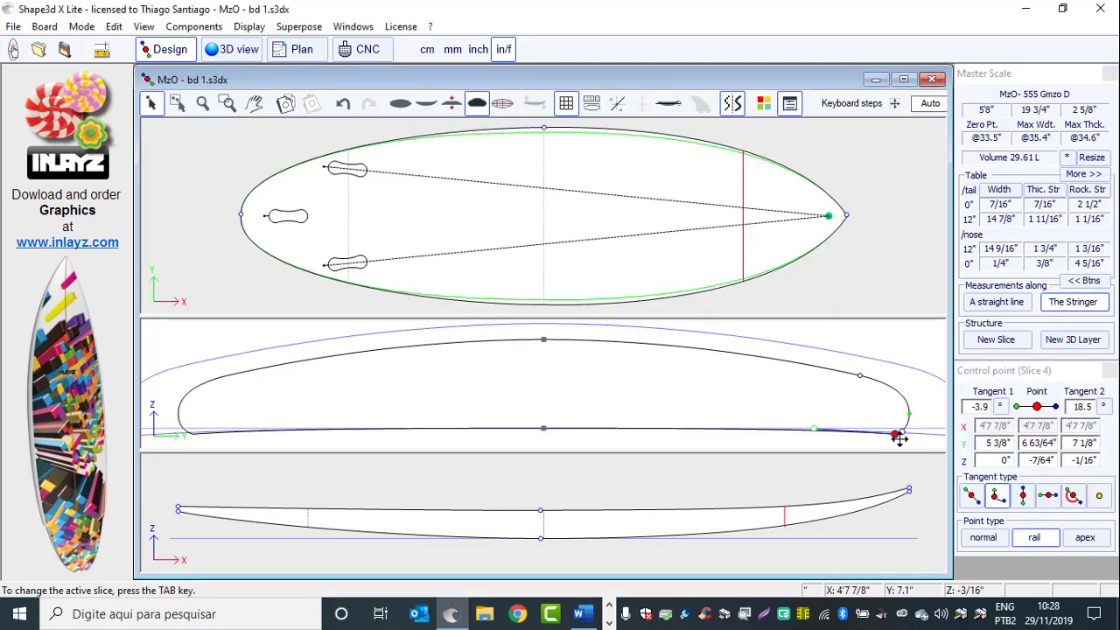
key(Left)
key(Left)
key(Left)
key(Left)
key(Left)
key(Left)
key(Left)
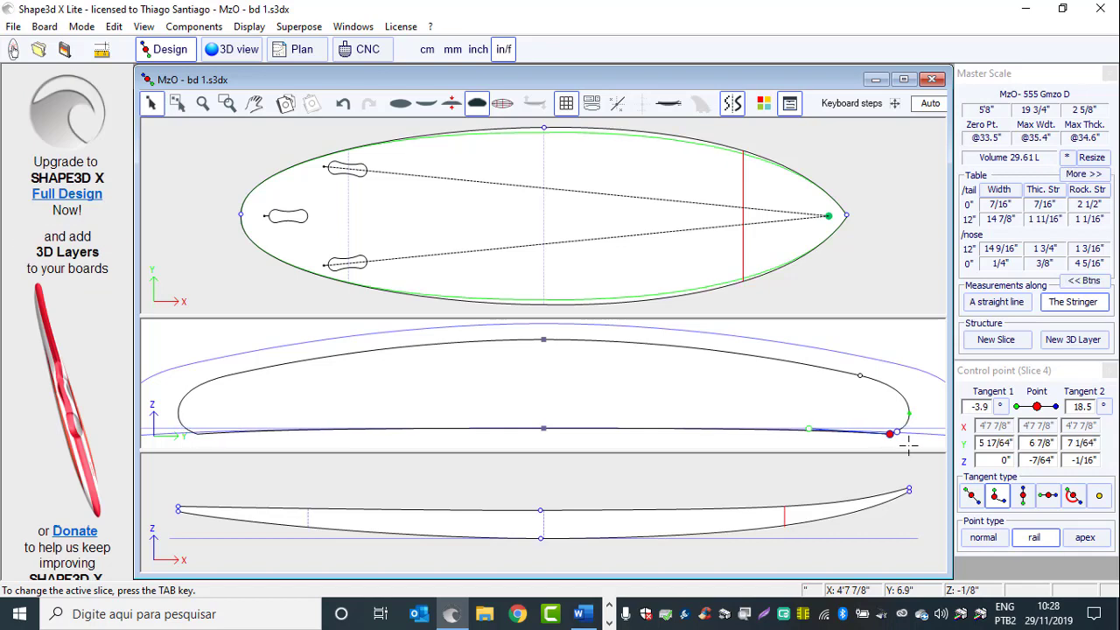
drag(882, 432, 893, 432)
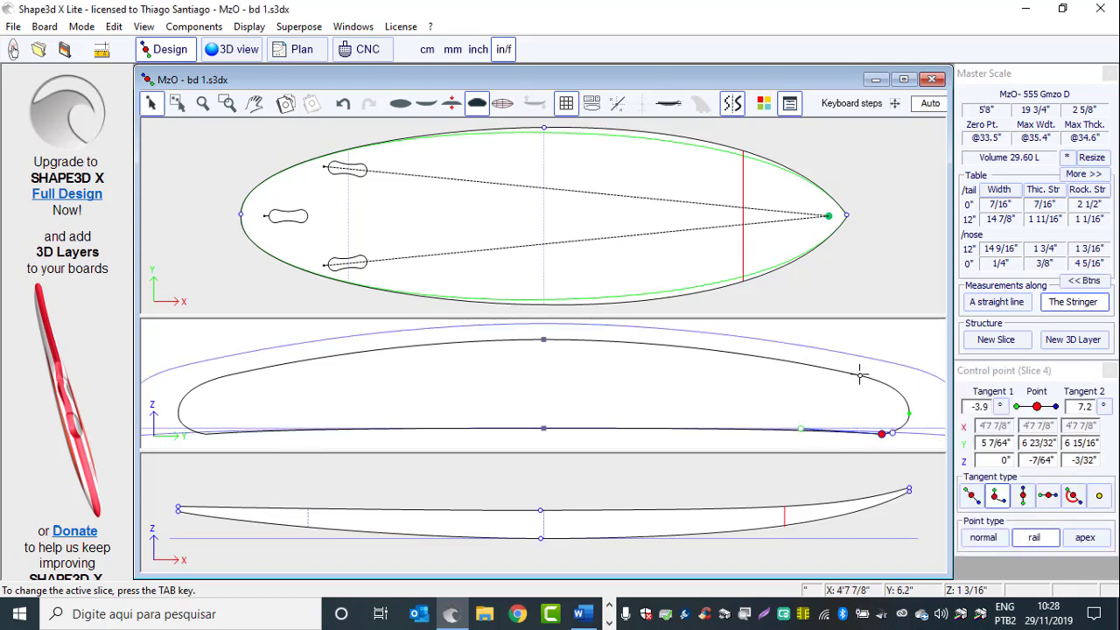
Inspect the nose slice's apex point and compare the tail slice's cross-section with the centre slice's
click(909, 413)
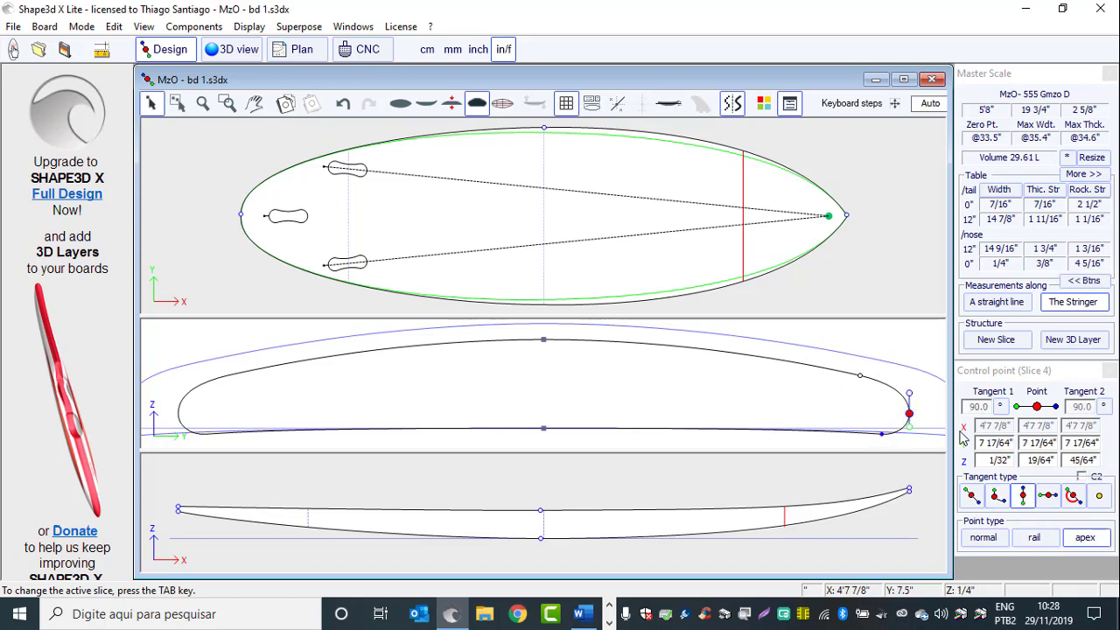
click(918, 347)
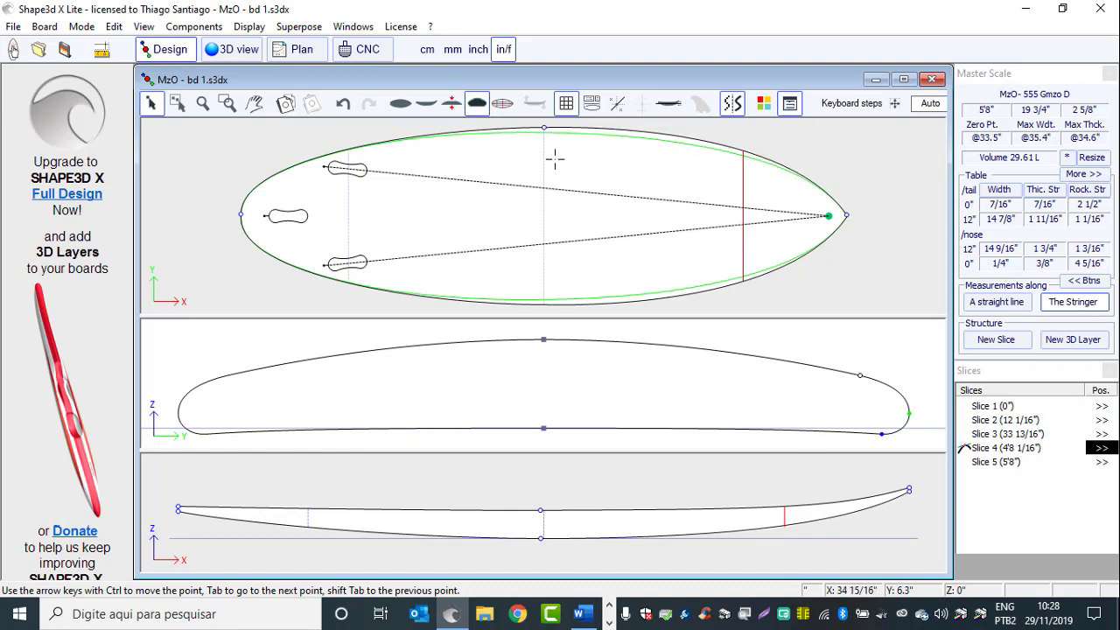
click(350, 203)
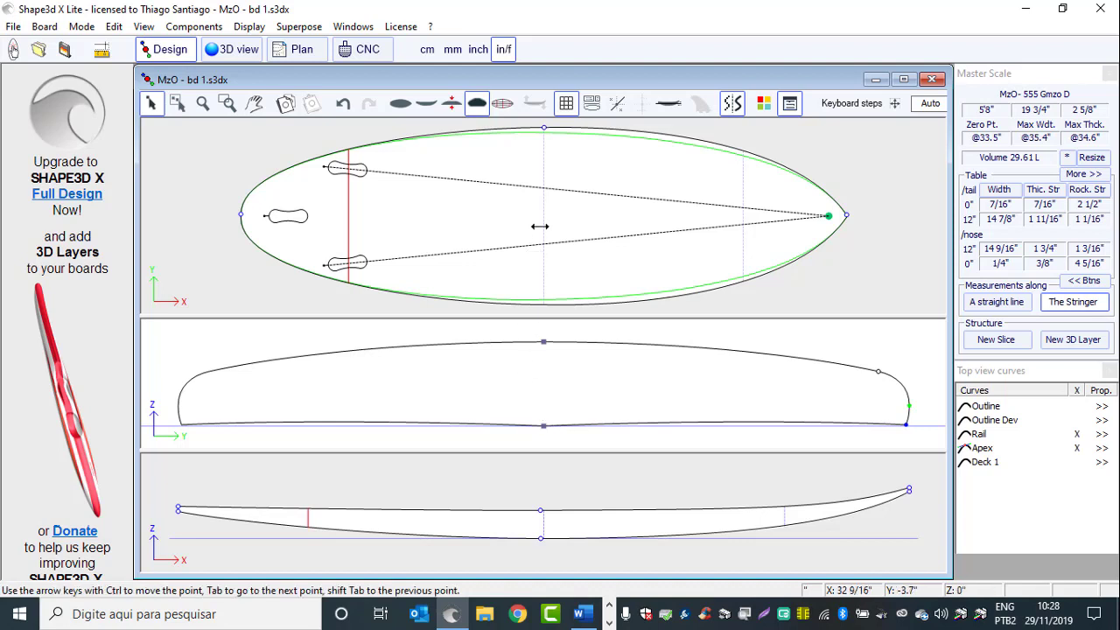
click(542, 181)
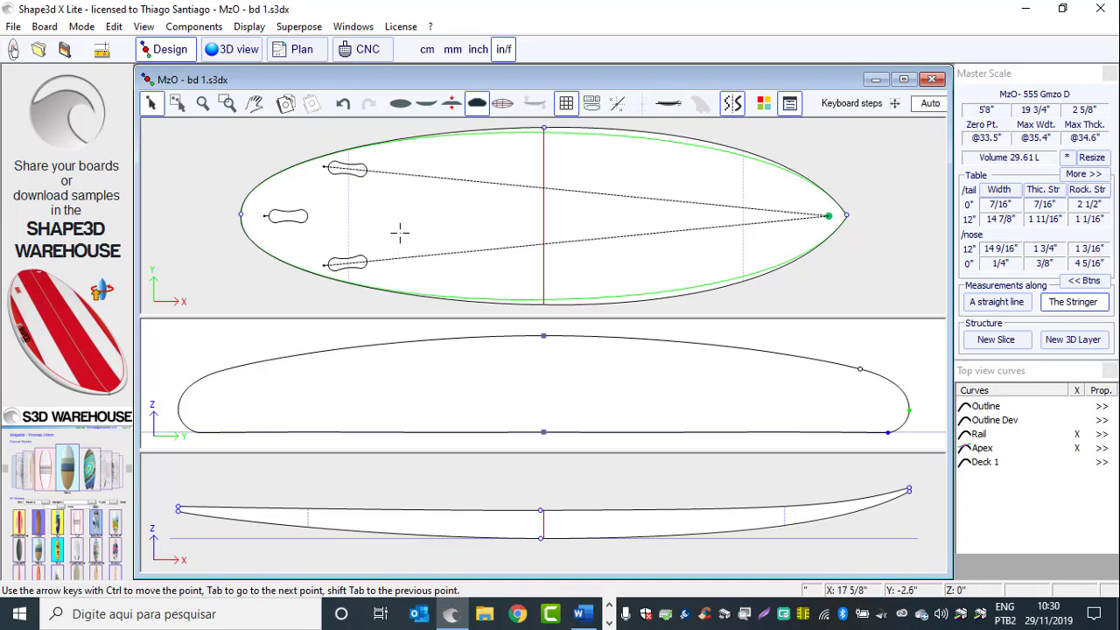
Examine the tail slice's bottom stringer point with its tangent, its apex point and its rail point
click(351, 210)
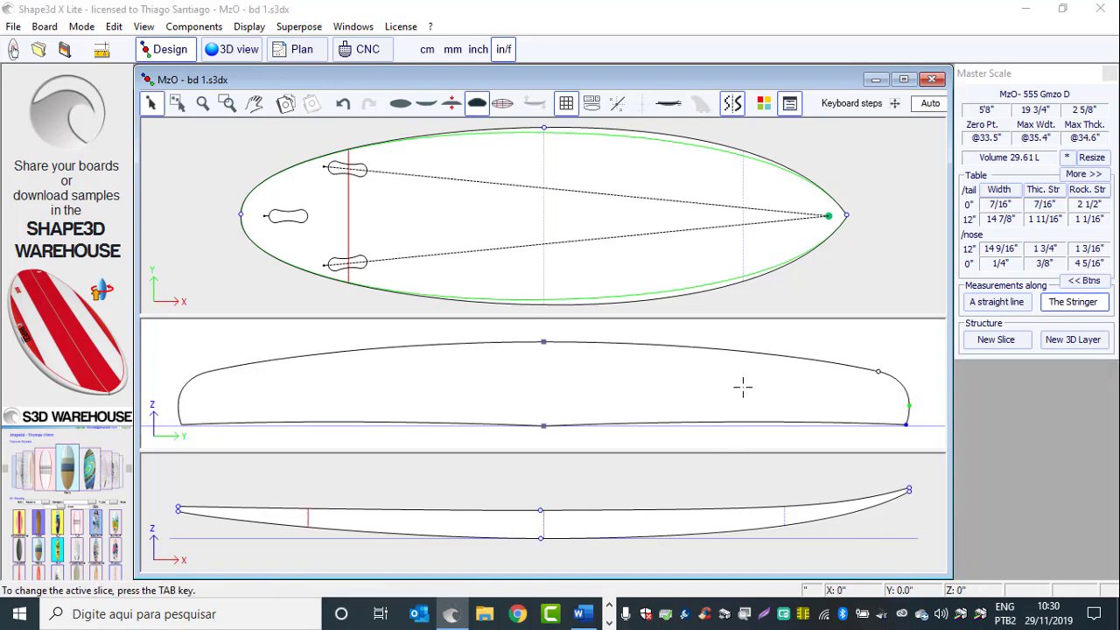
click(550, 427)
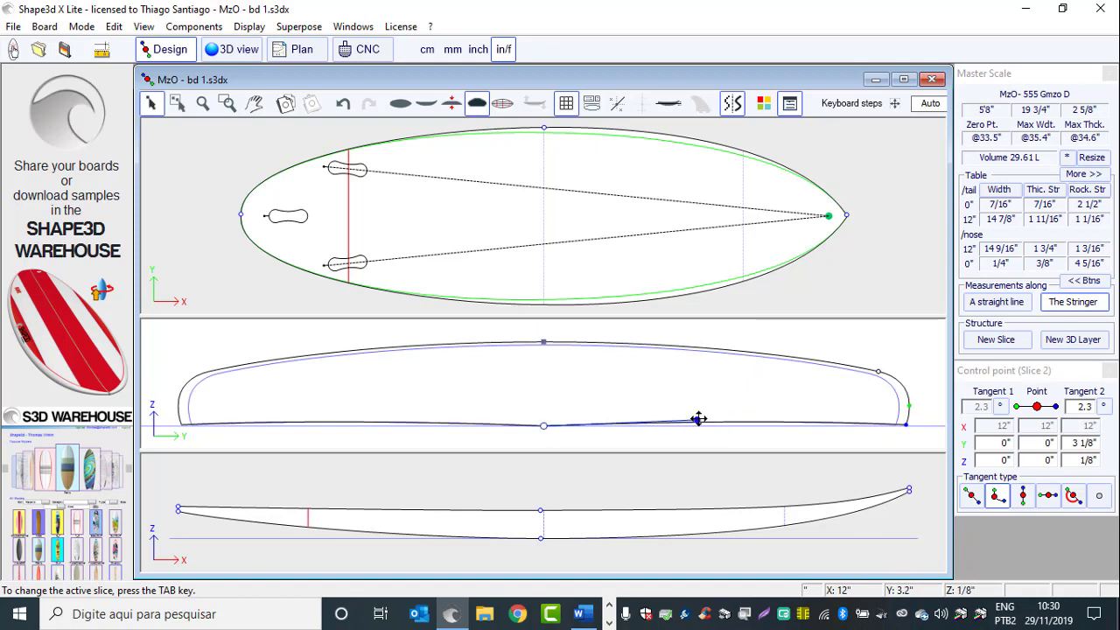
click(697, 419)
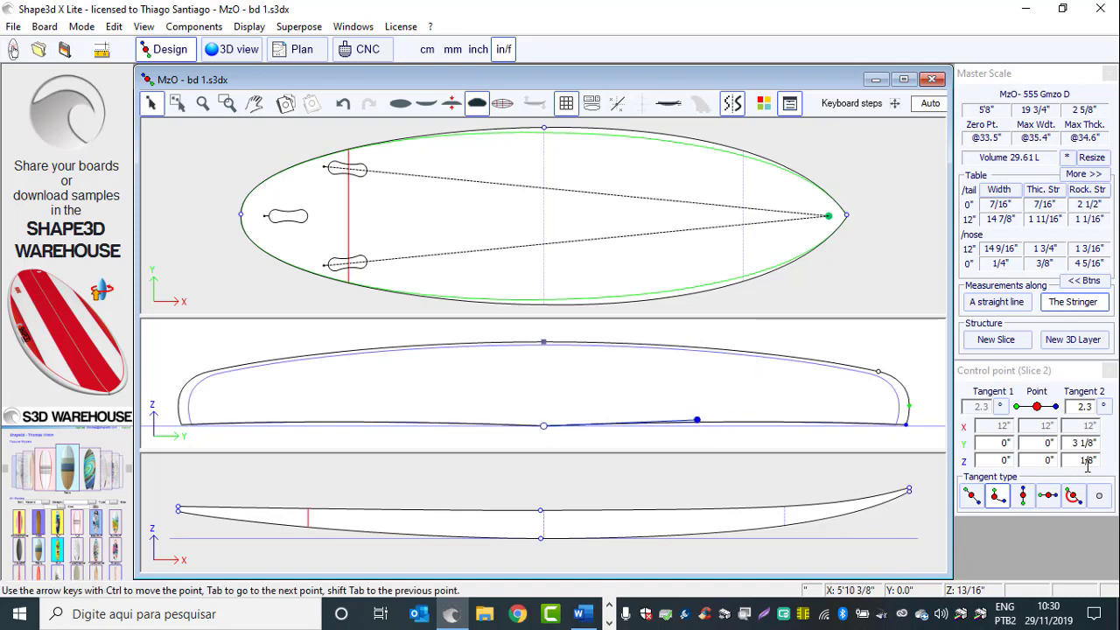
click(227, 270)
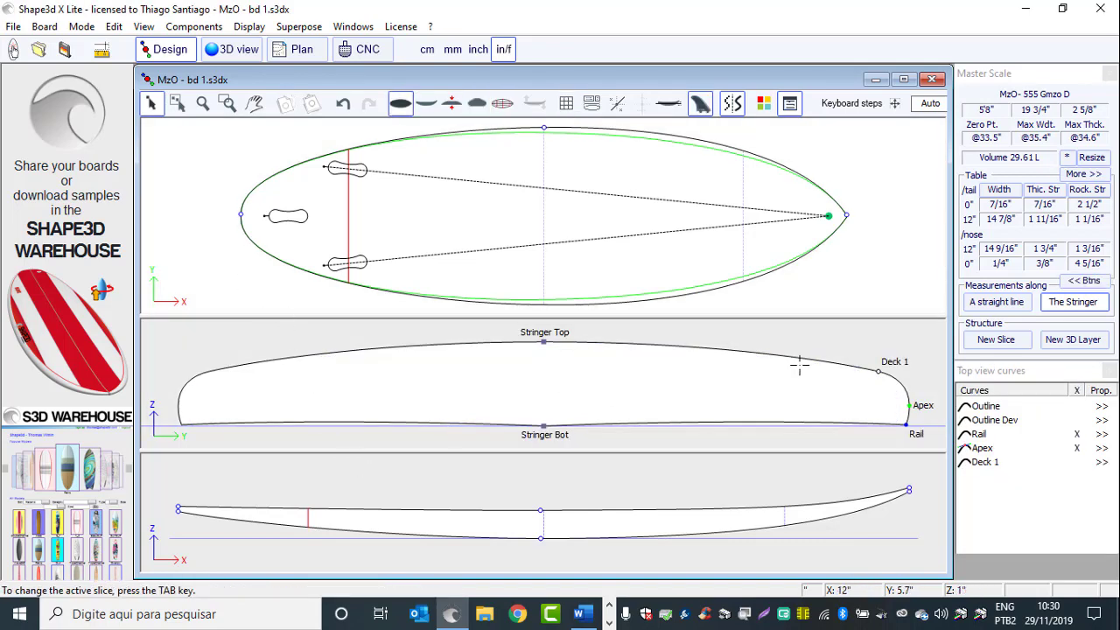
click(911, 406)
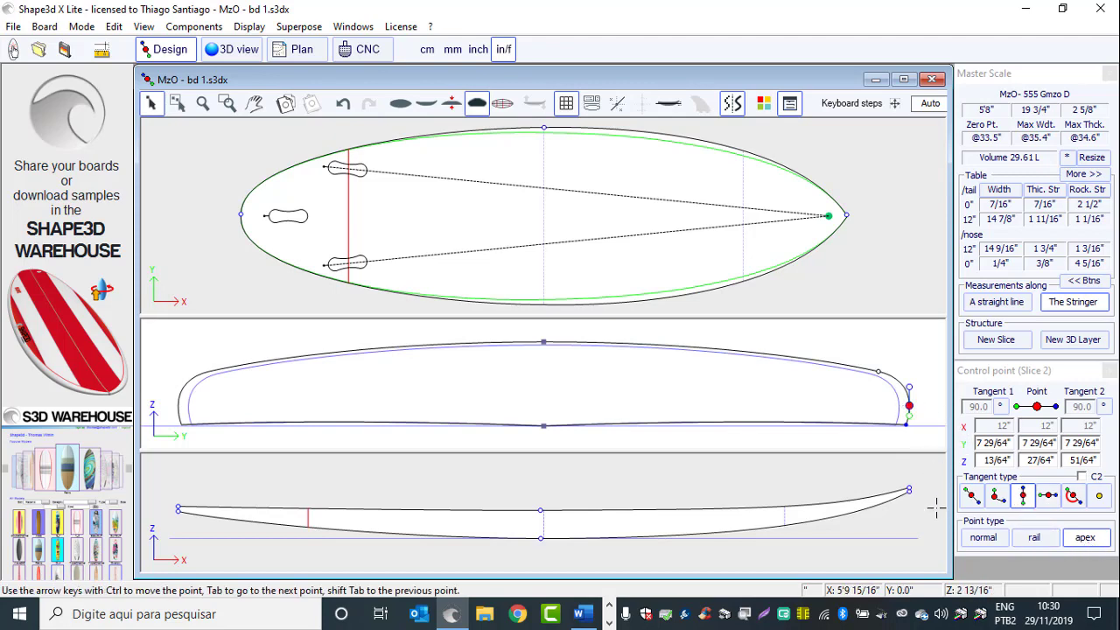
click(923, 420)
click(905, 425)
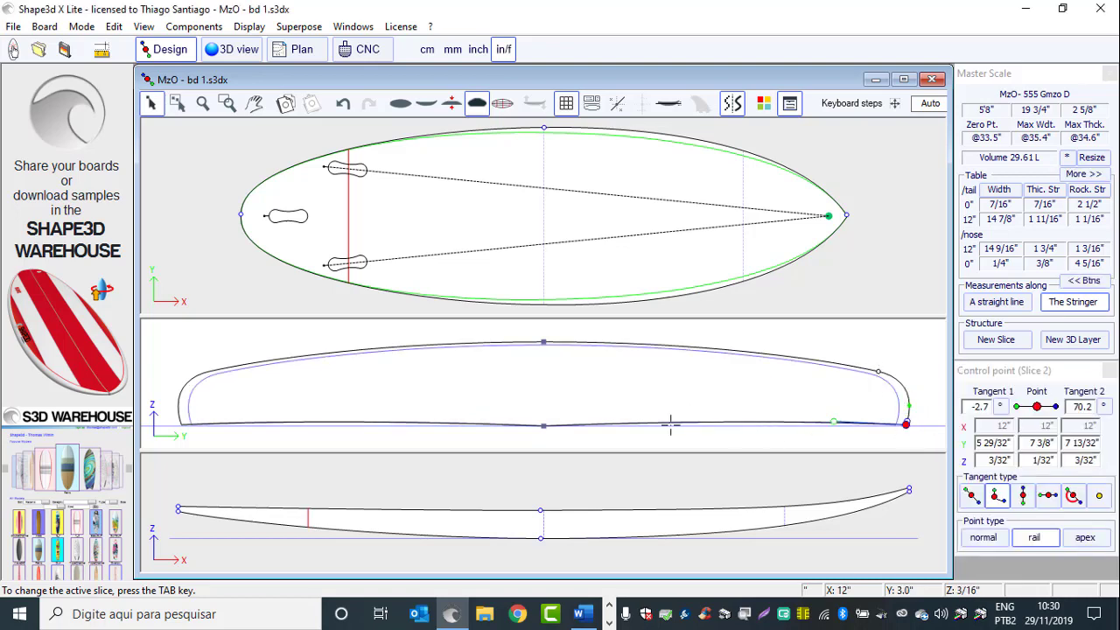
click(703, 490)
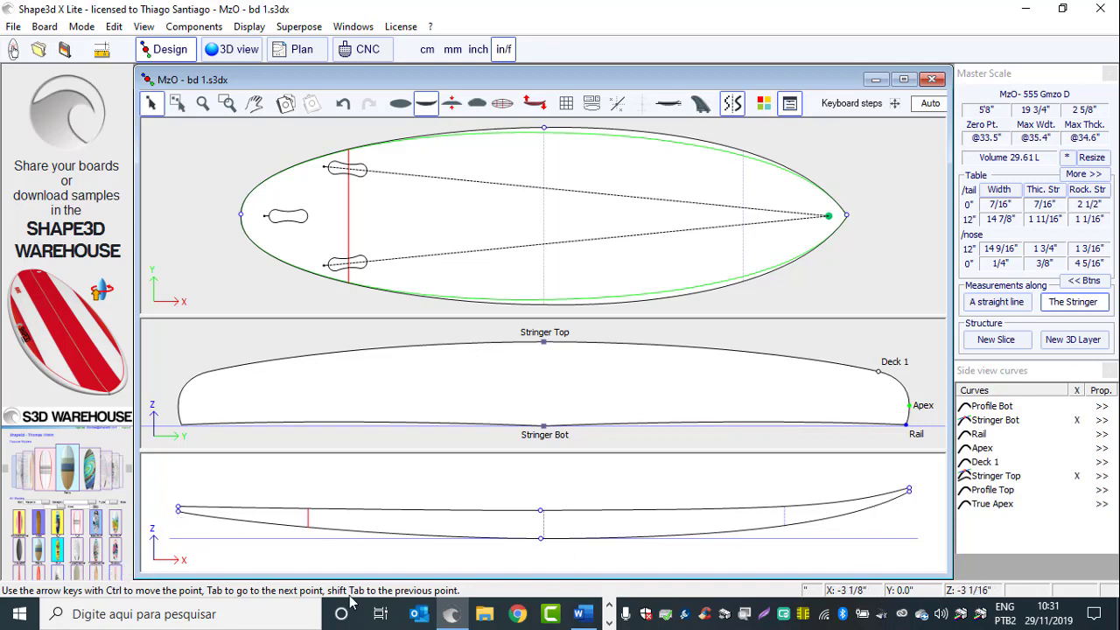
Review the board's size and parameters without changes, and view its side profile in 3D
click(1090, 164)
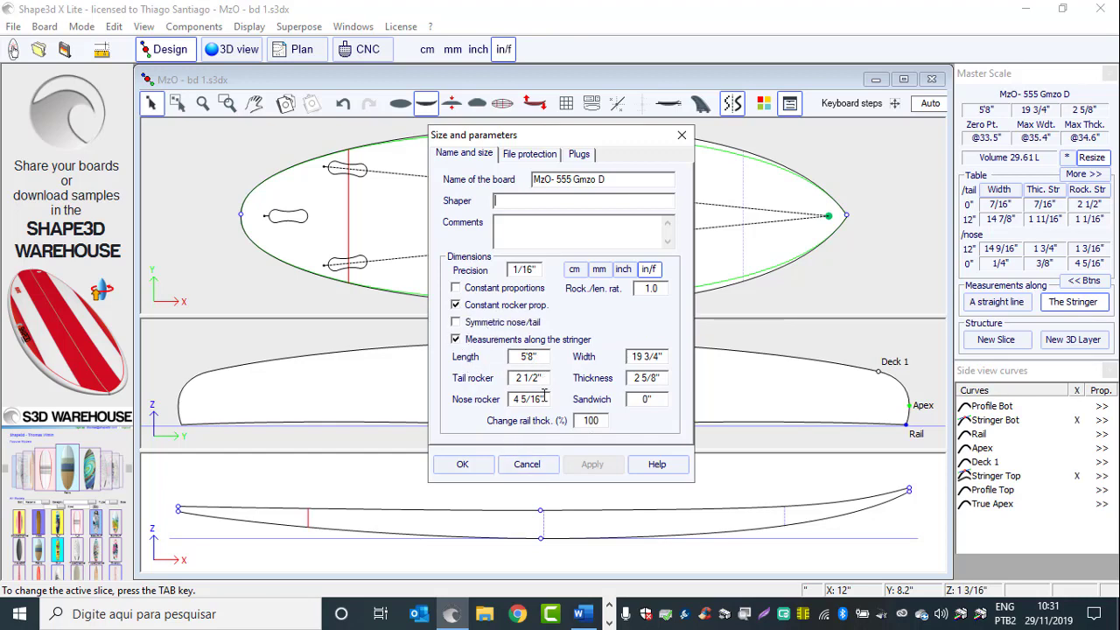
click(528, 467)
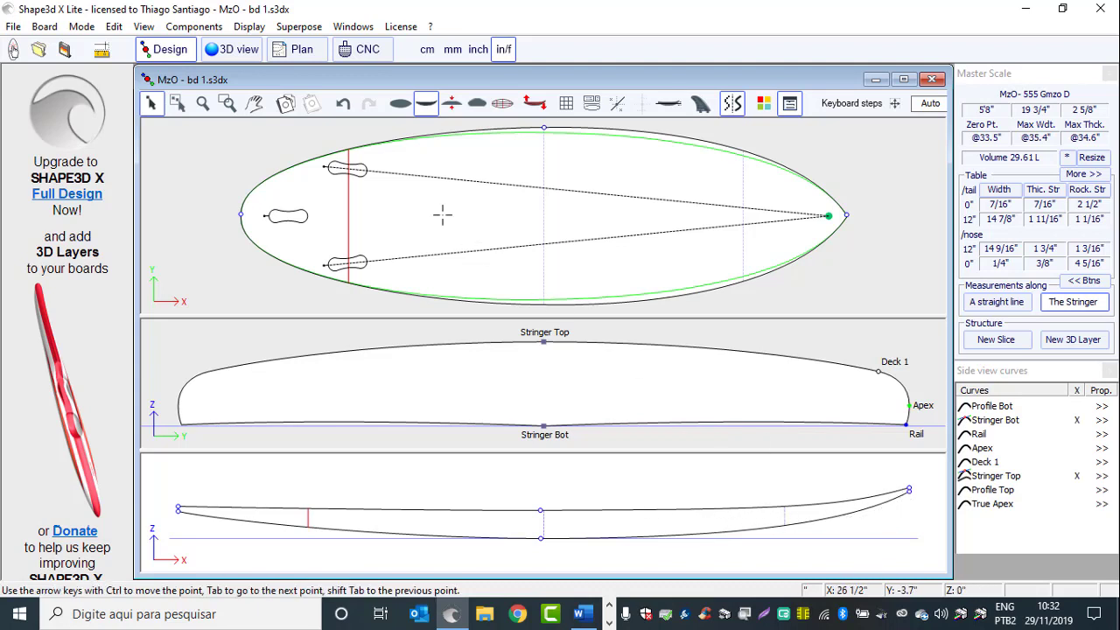
click(248, 55)
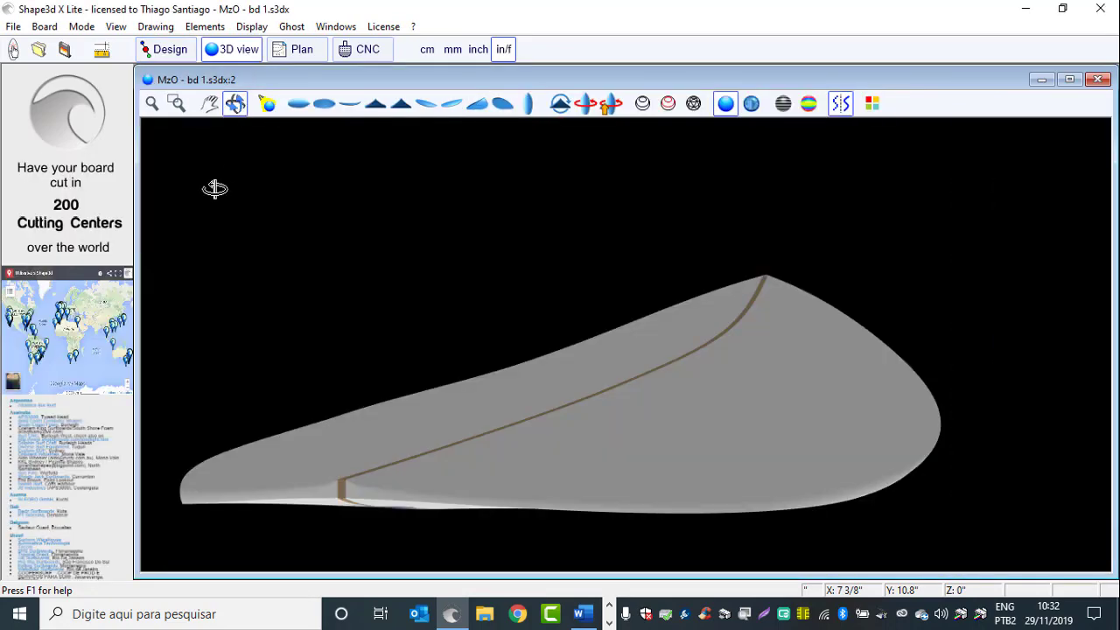
click(349, 103)
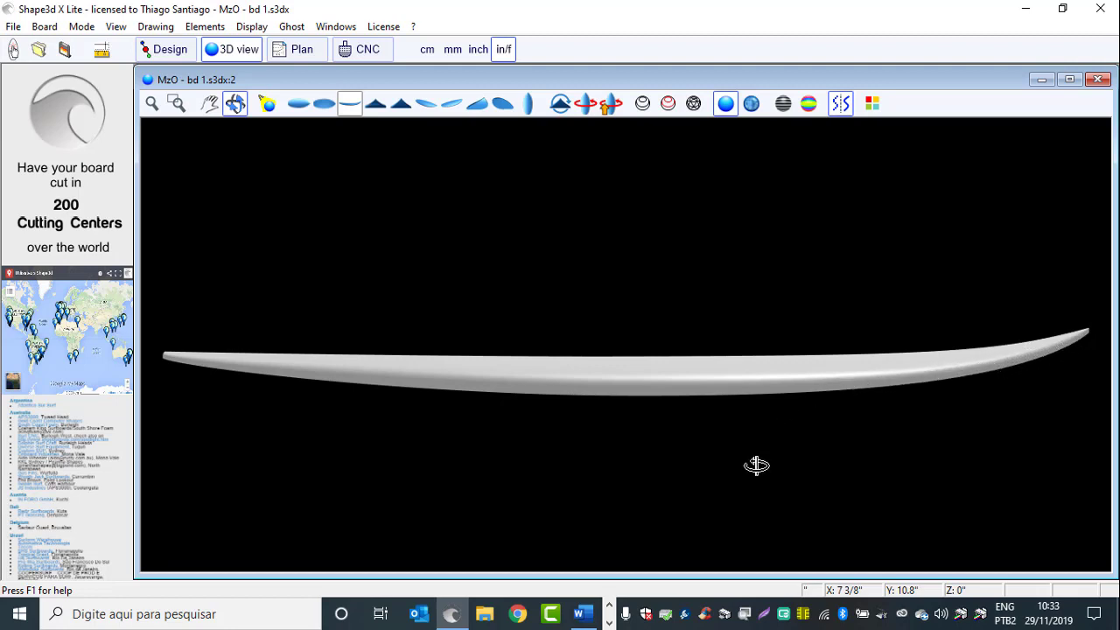
Shorten the nose tangent of the Stringer Top curve in the side view to thin the nose, and show the board in 3D
click(166, 49)
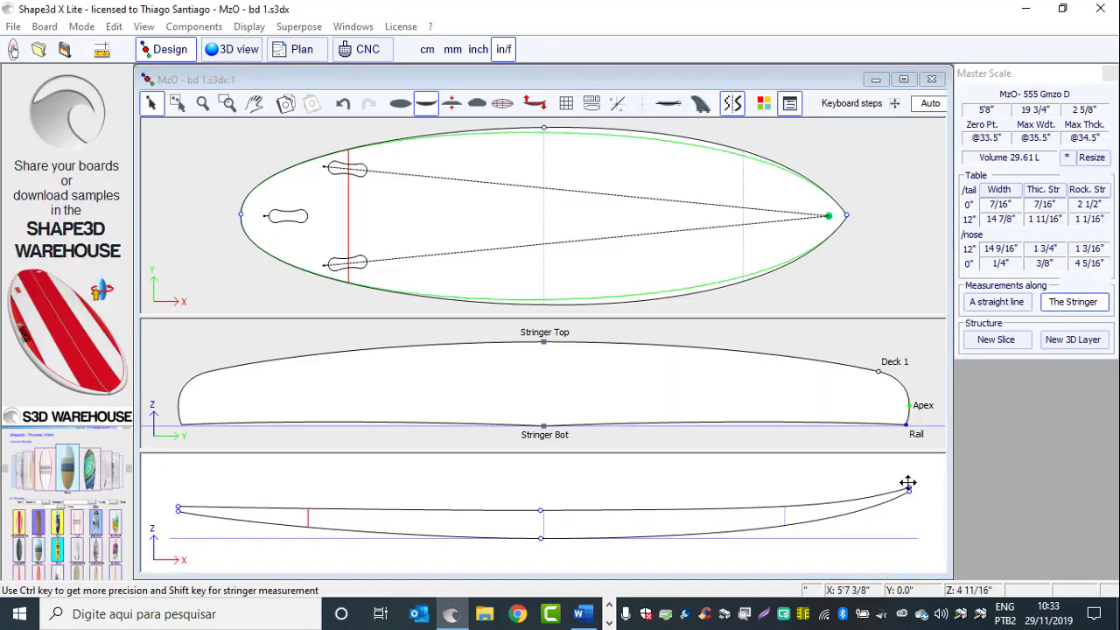
click(908, 488)
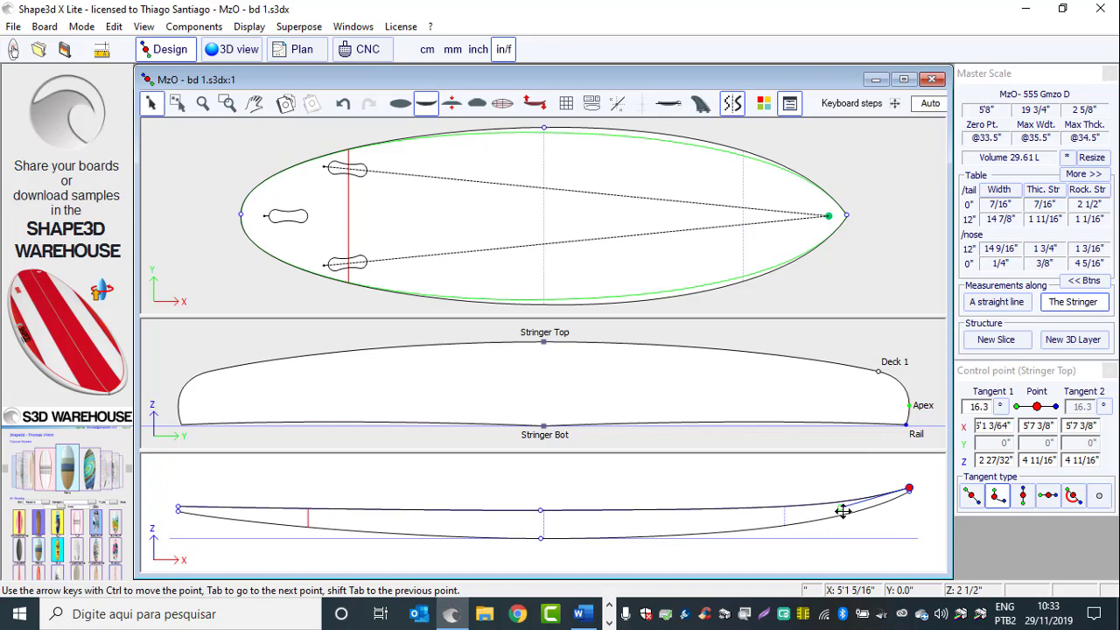
drag(835, 507, 850, 507)
click(893, 523)
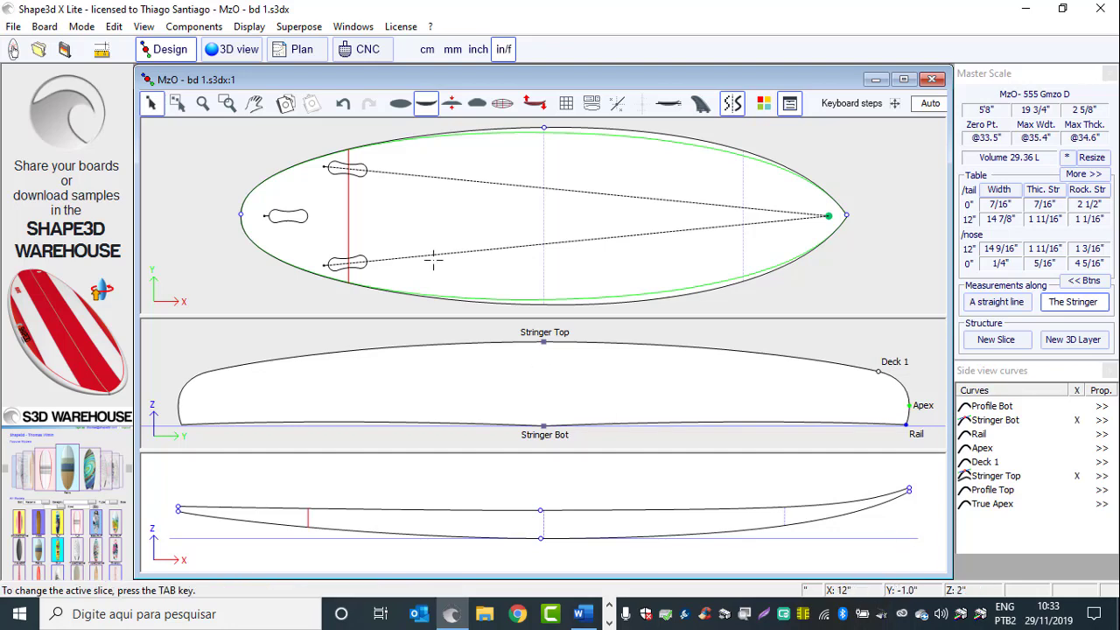
click(238, 48)
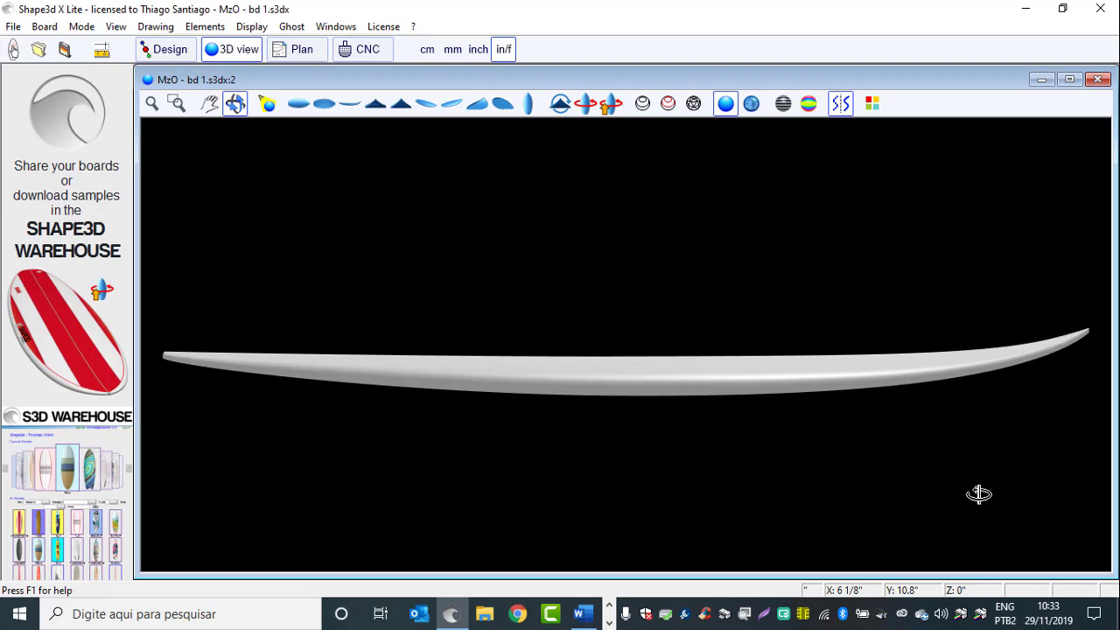
Review the board in 3D in vertical, side and top views, and show the nose slice's cross-section in the 2D design
click(528, 104)
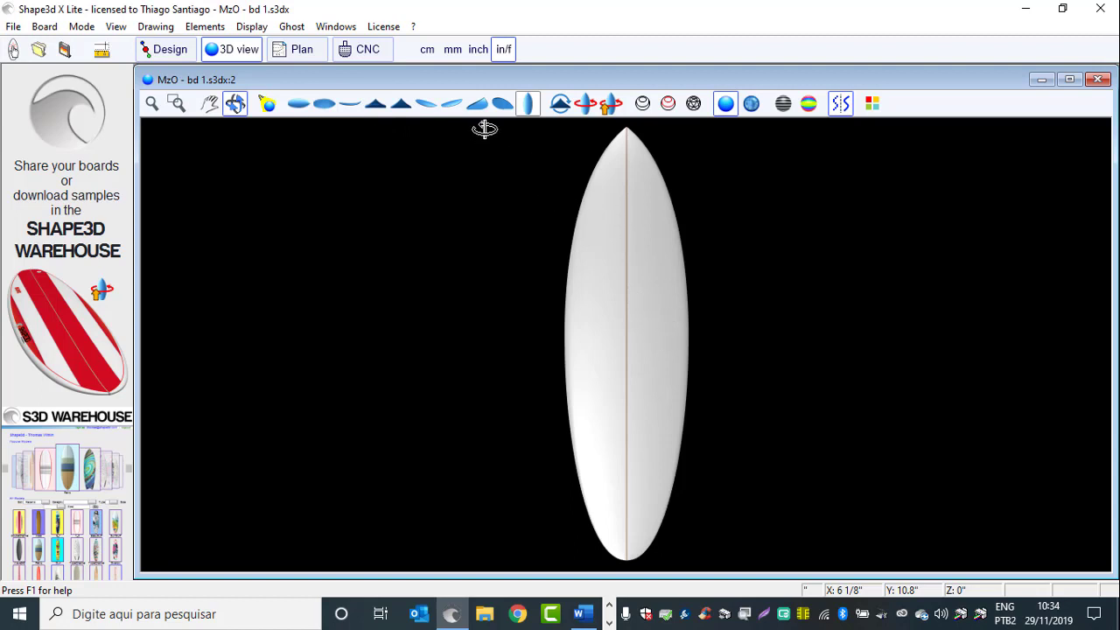
click(350, 104)
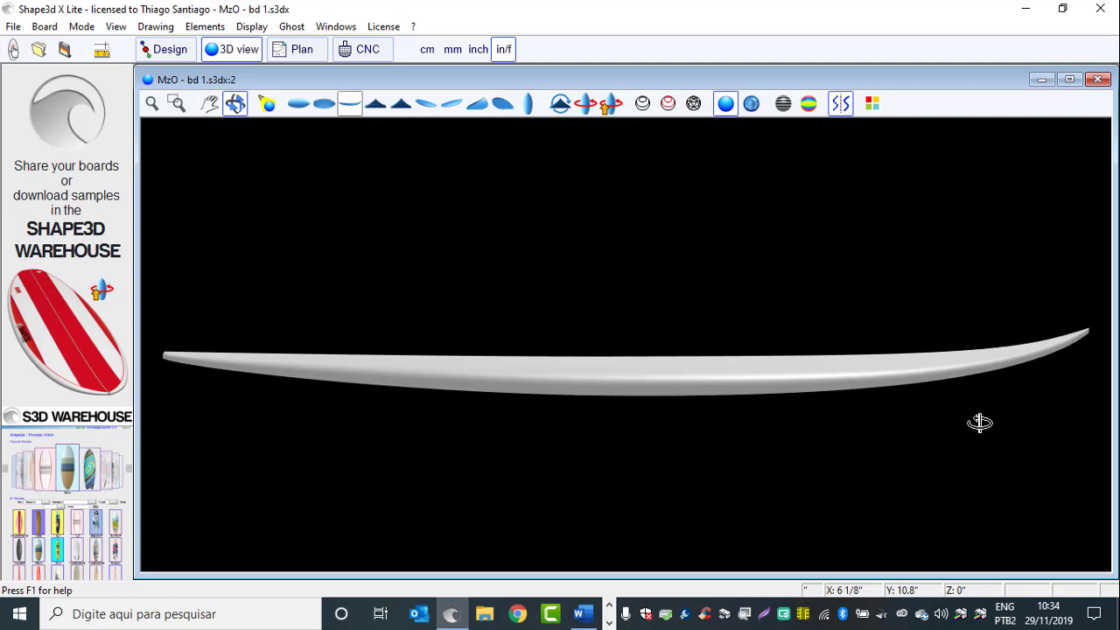
click(305, 112)
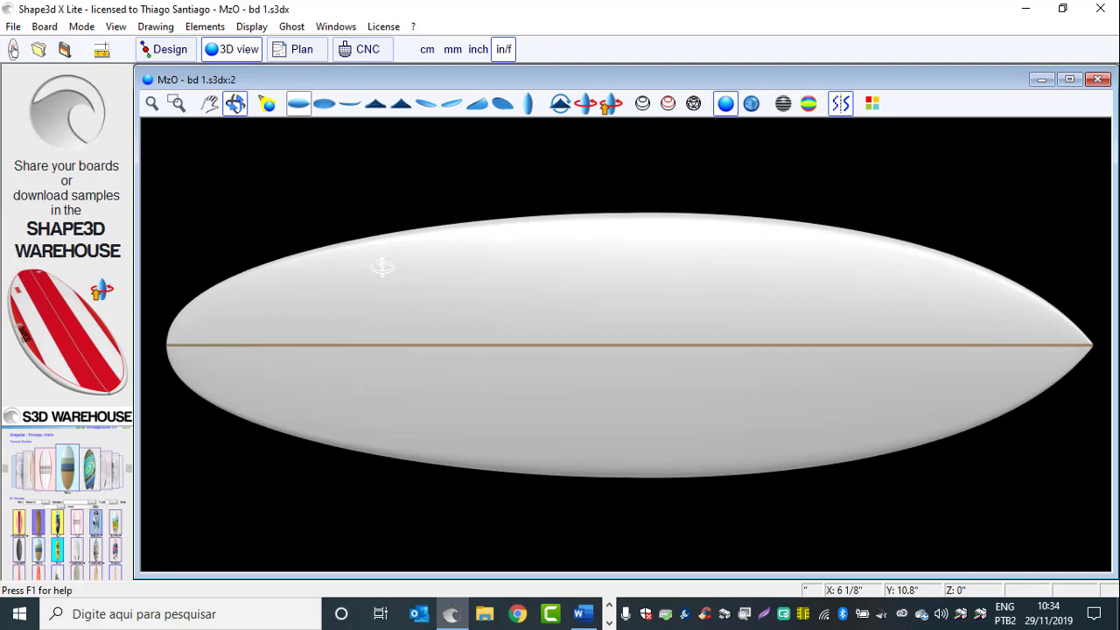
click(168, 49)
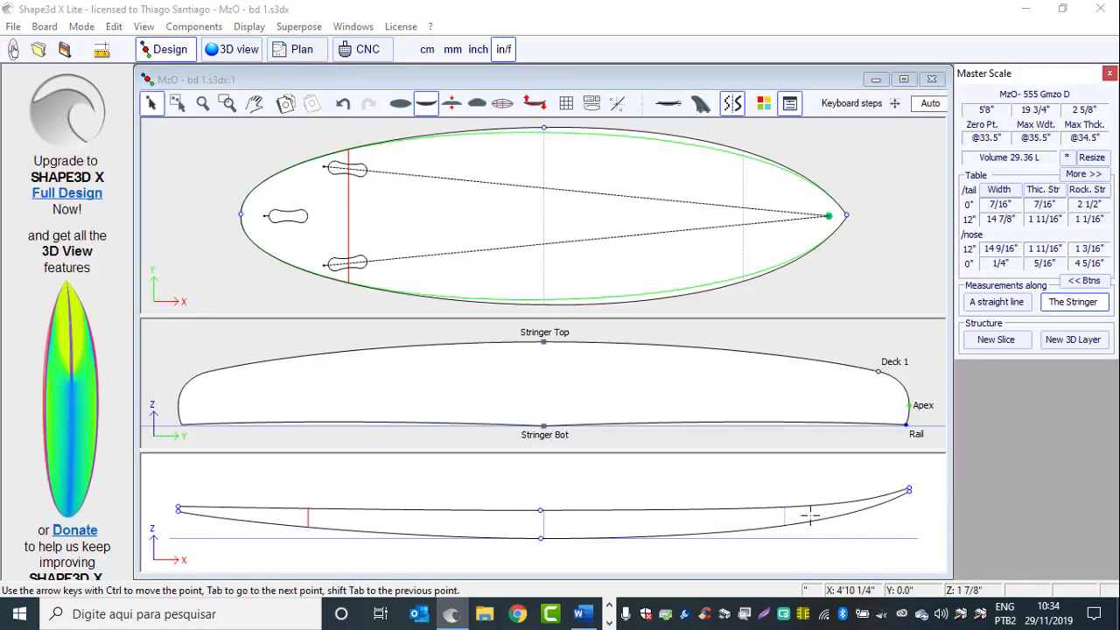
click(66, 51)
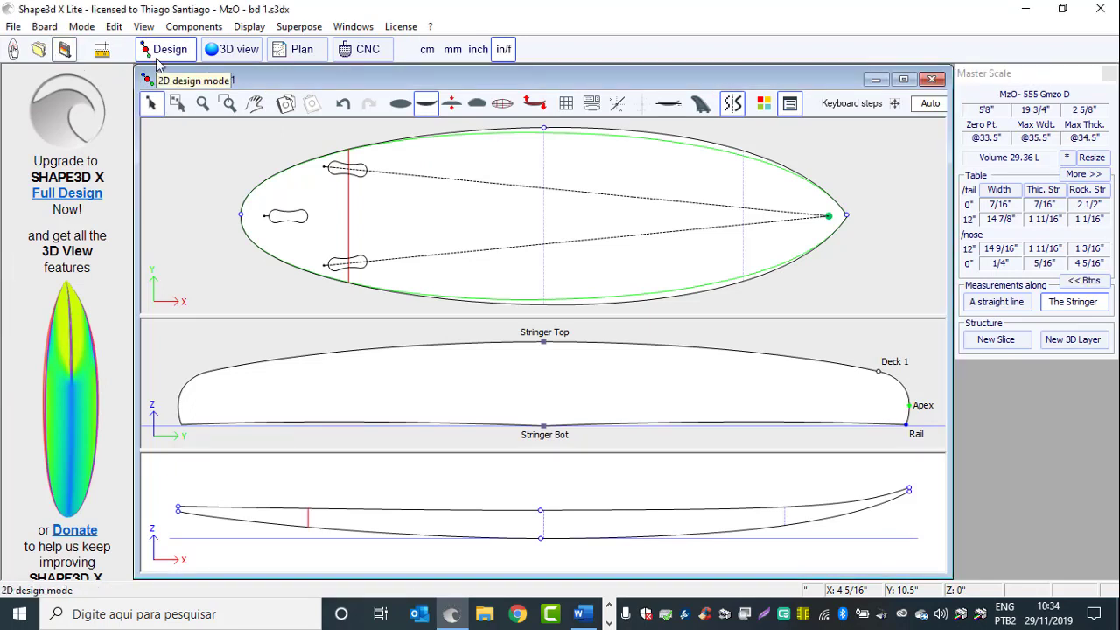
click(745, 175)
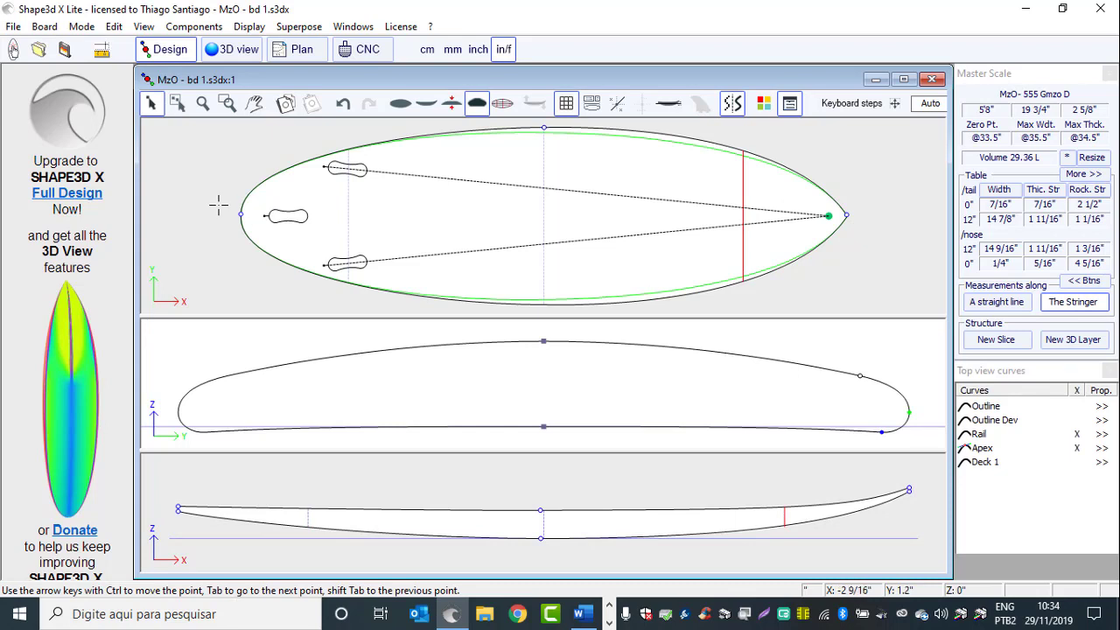
Inspect the board in 3D from the rear and from the front, orbiting around the tail and the nose
click(231, 52)
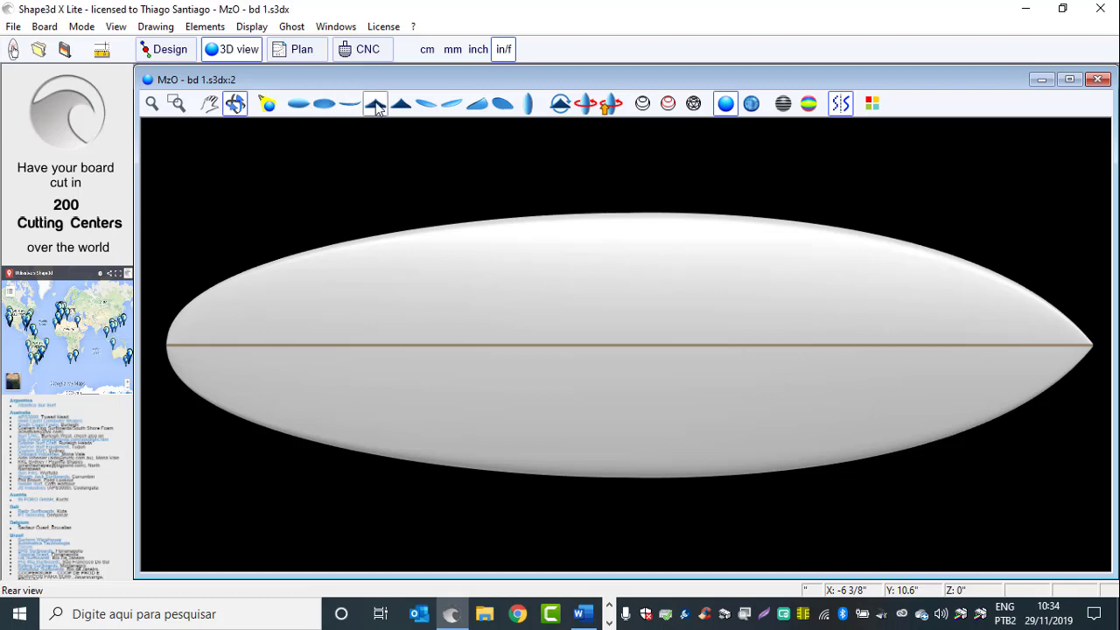
click(376, 105)
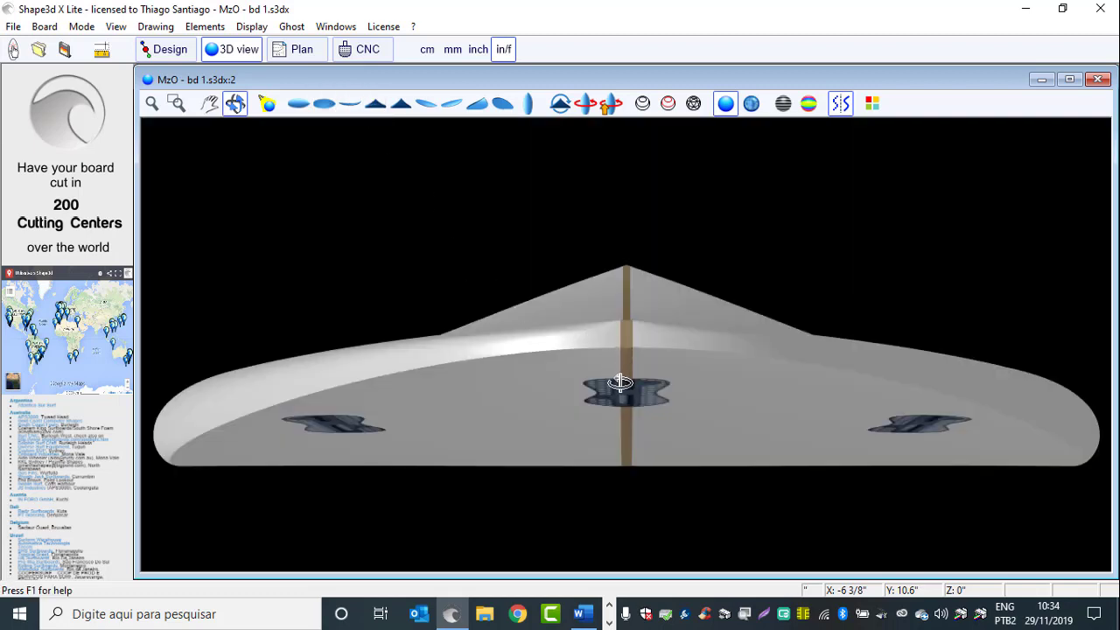
drag(619, 383, 624, 407)
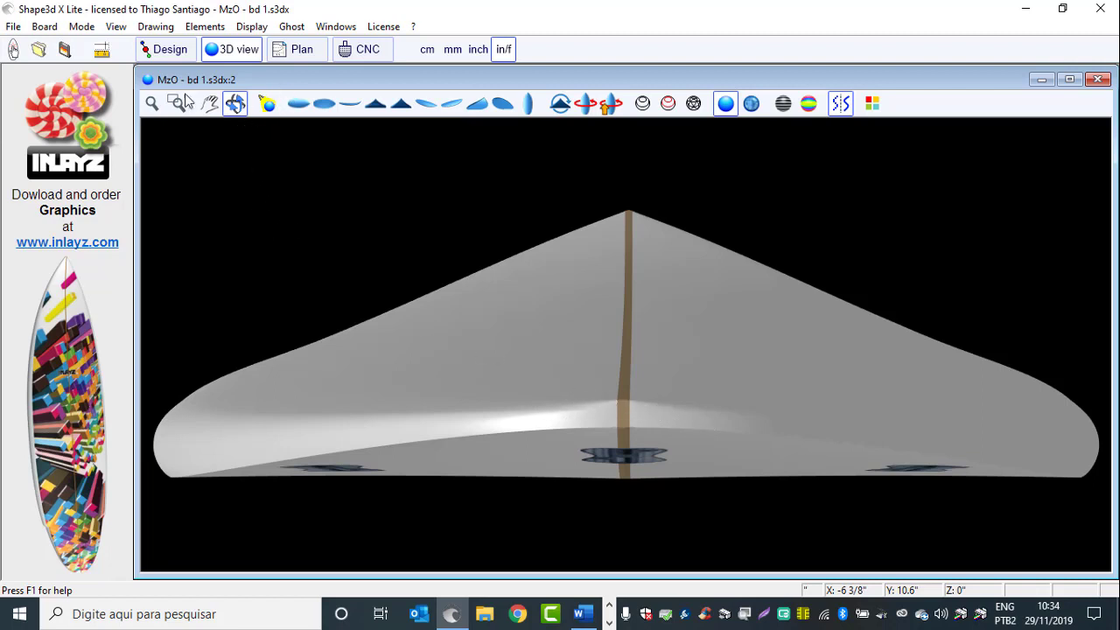
click(401, 105)
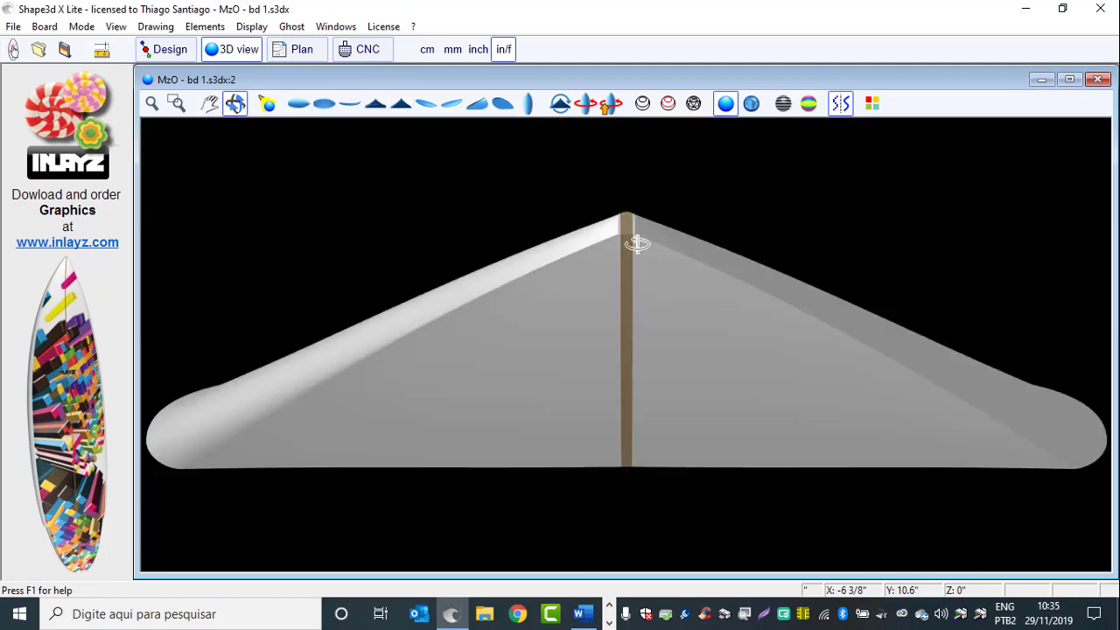
drag(637, 244, 320, 435)
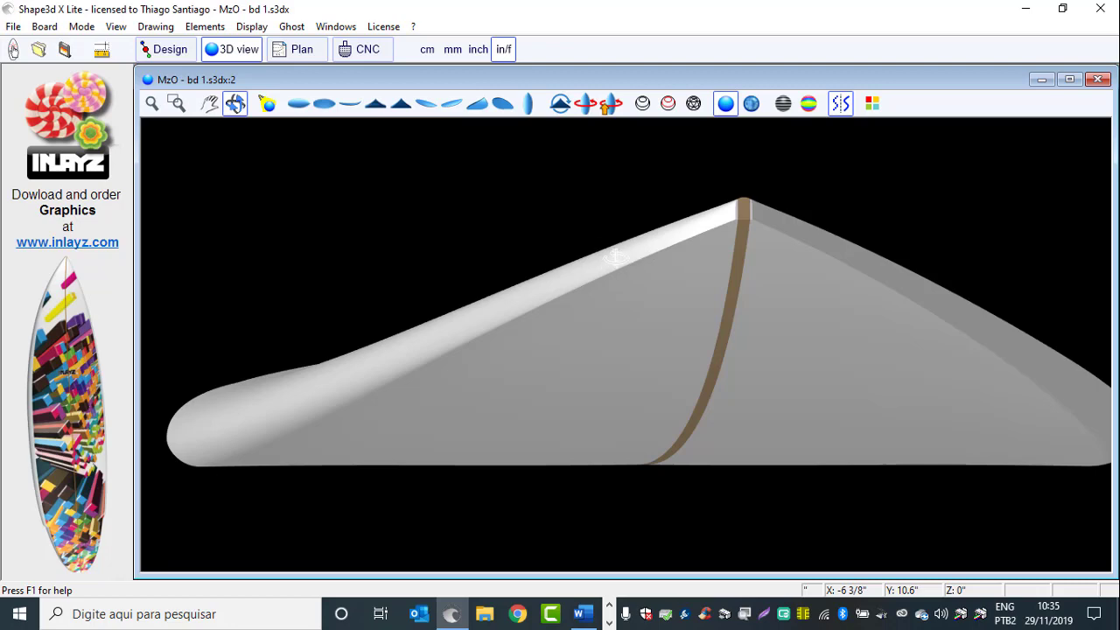
In the nose tip slice at 5'8", raise the deck point to flatten the deck, and raise the apex point
click(166, 51)
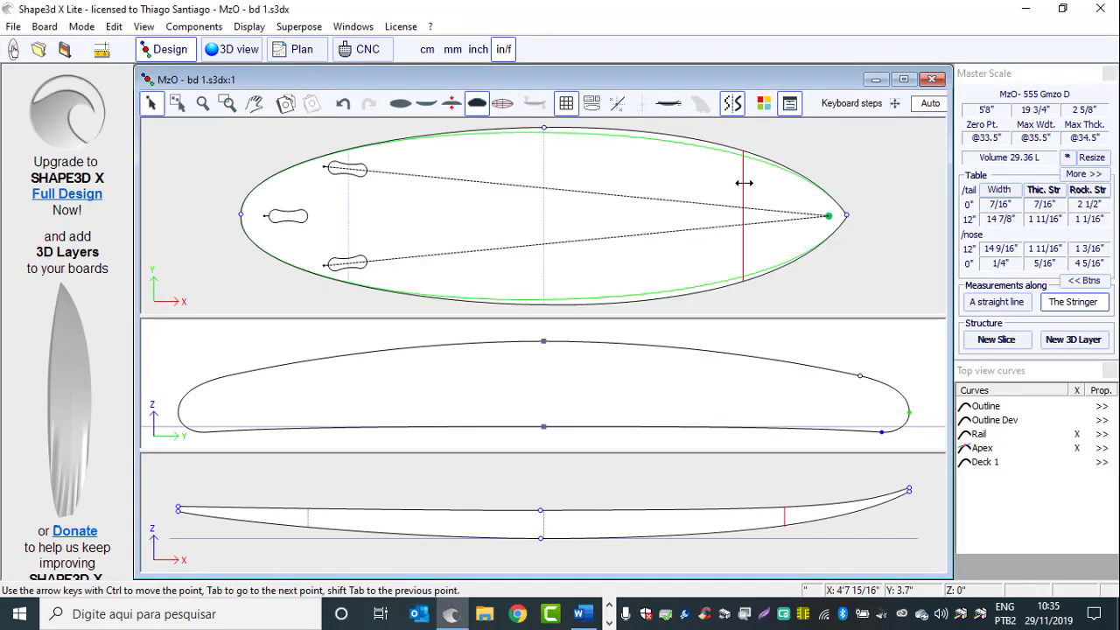
click(744, 183)
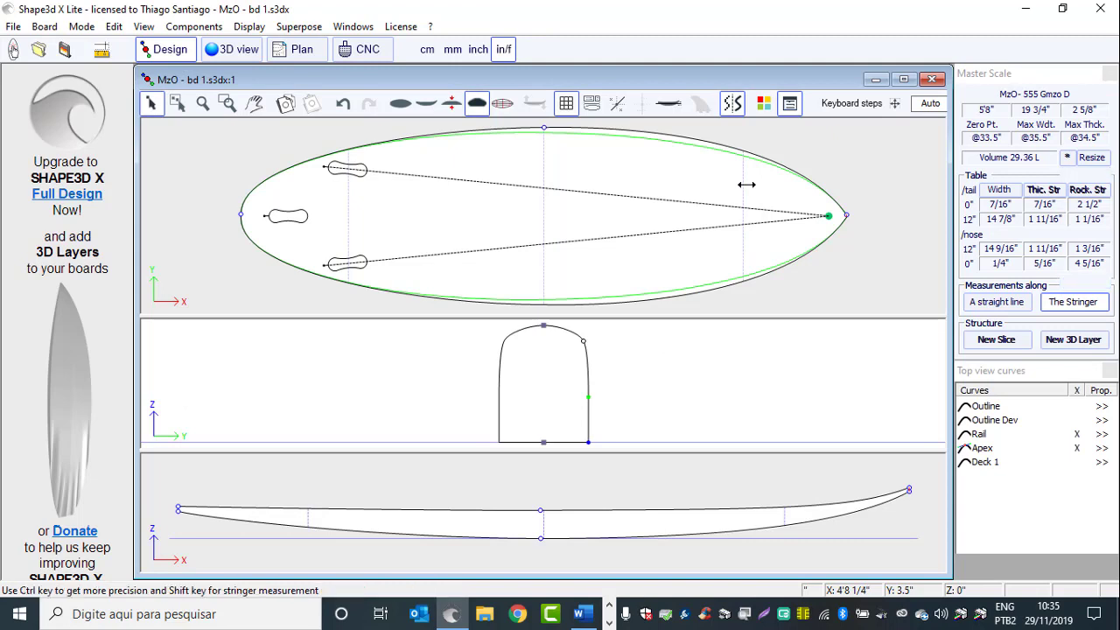
click(745, 185)
click(745, 185)
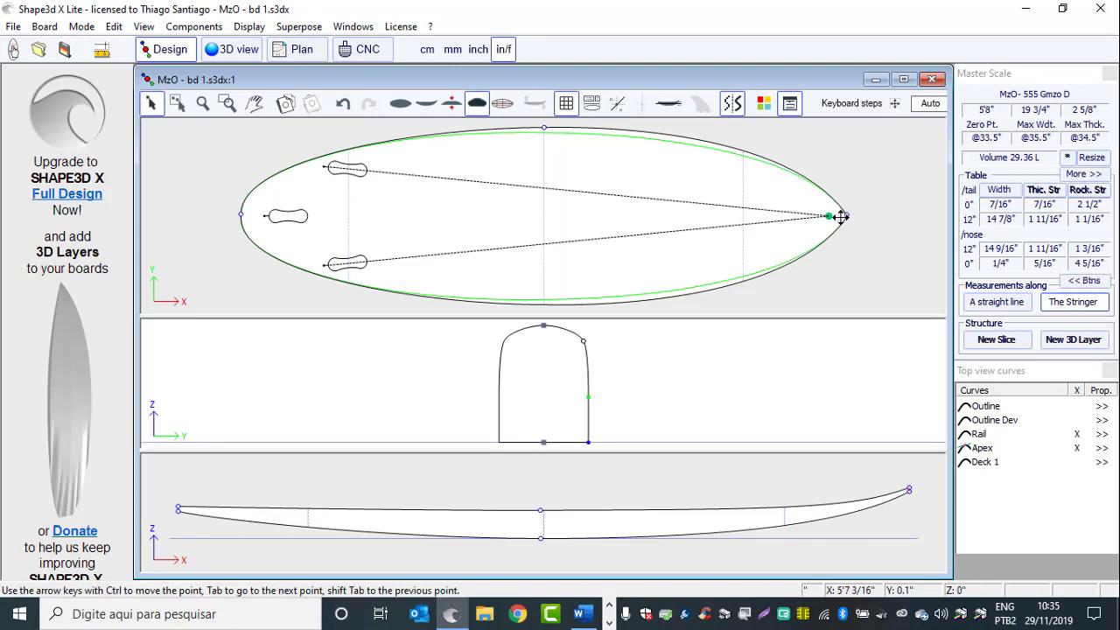
click(582, 340)
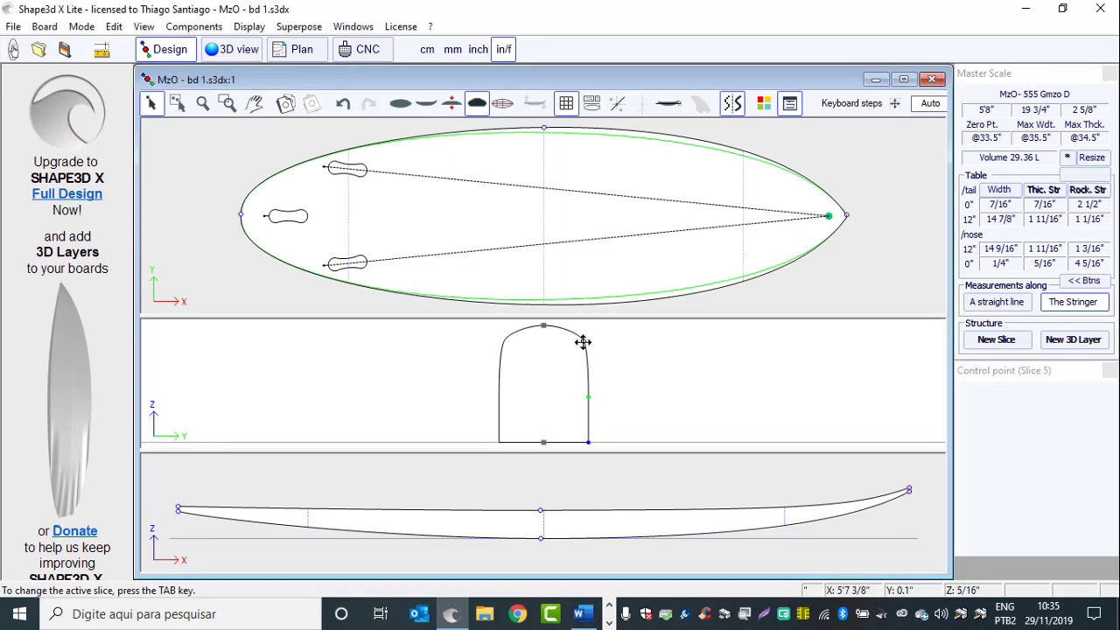
drag(582, 339, 579, 334)
drag(592, 391, 599, 338)
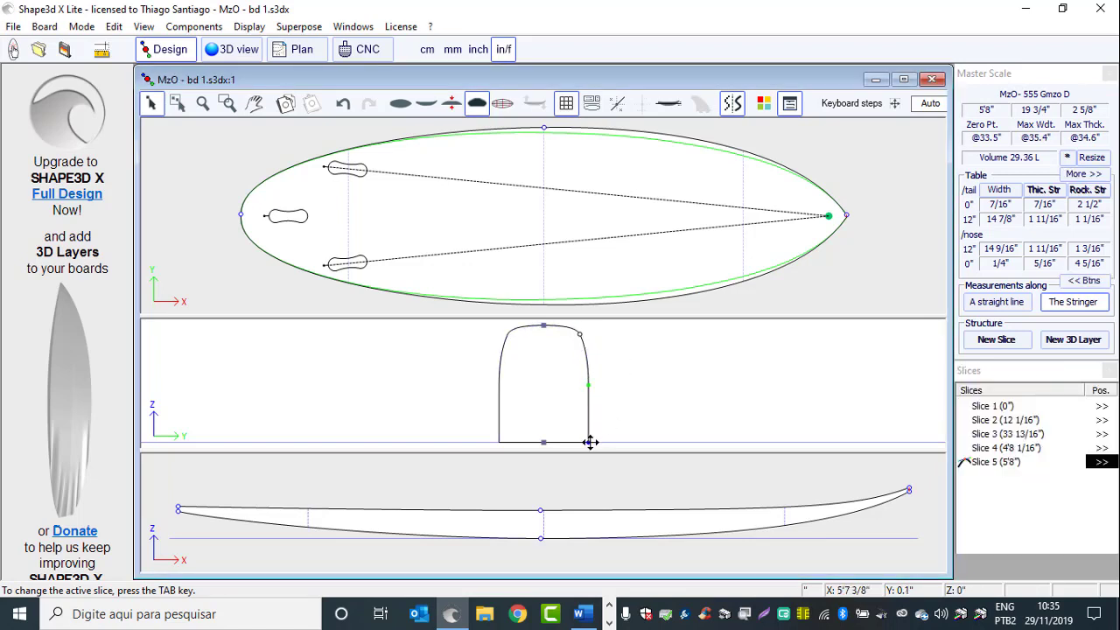
Move the nose tip slice's rail point inward to Y 7/64" and angle its second tangent outward to about 36.3°
click(589, 442)
key(ctrl+Left)
key(ctrl+Left)
key(ctrl+Left)
key(ctrl+Left)
key(ctrl+Left)
key(ctrl+Left)
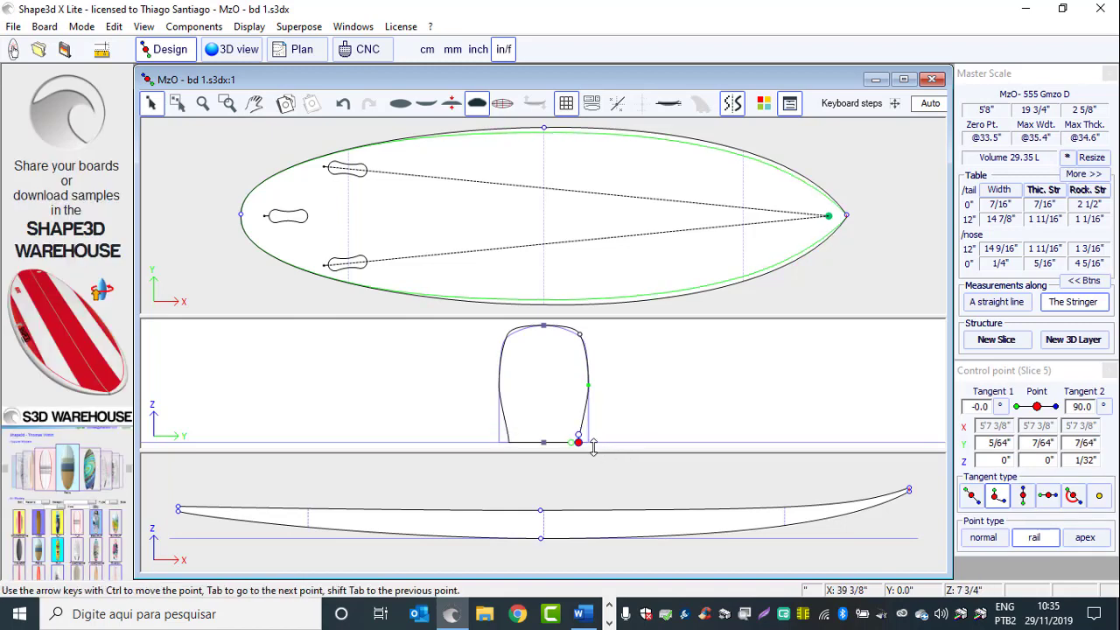
drag(581, 442, 588, 435)
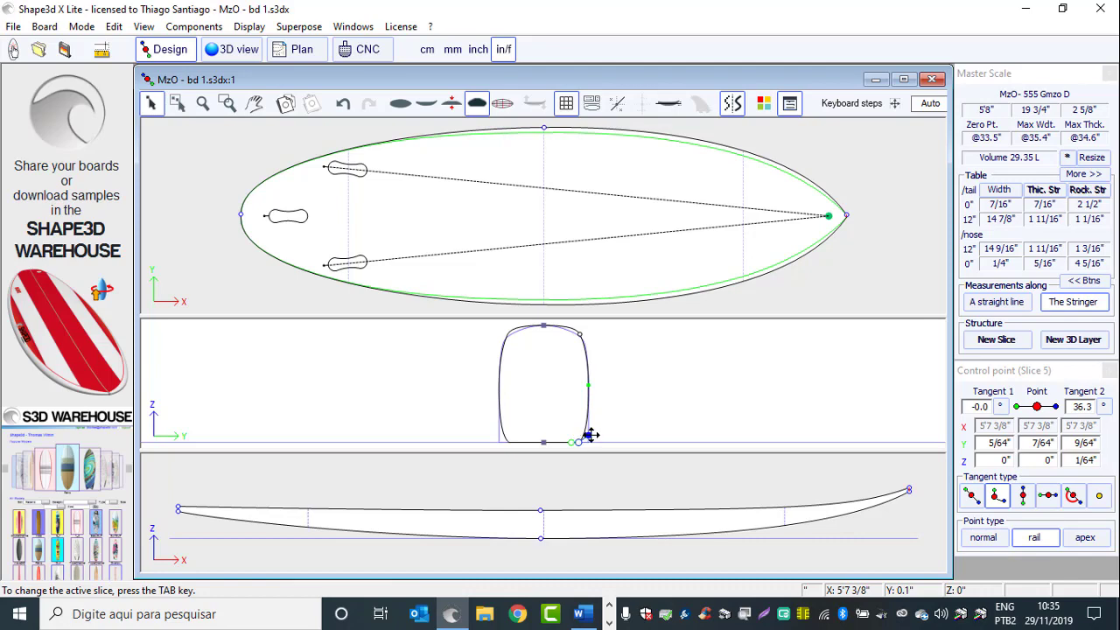
click(632, 428)
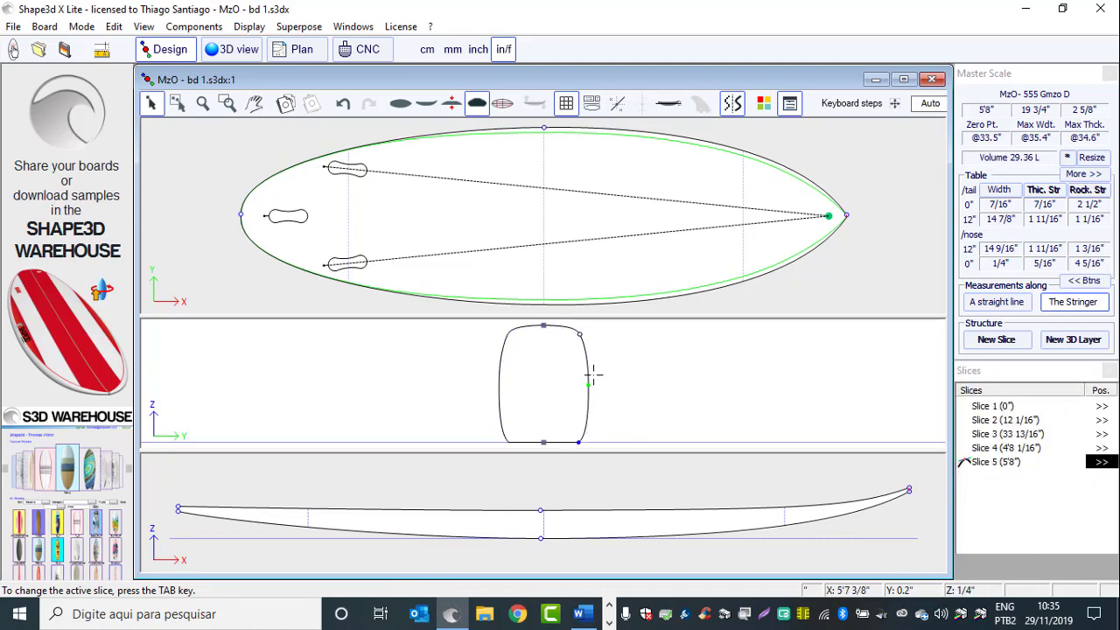
Shorten the tangent of the nose tip slice's bottom stringer point to about 3/64"
click(547, 444)
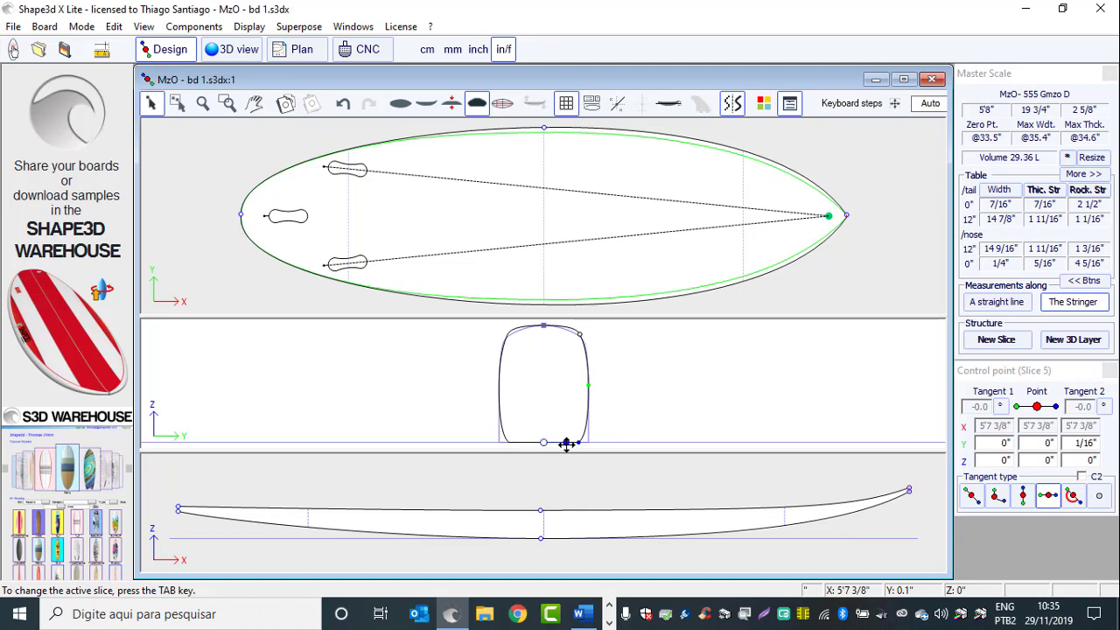
drag(567, 443, 559, 444)
click(578, 442)
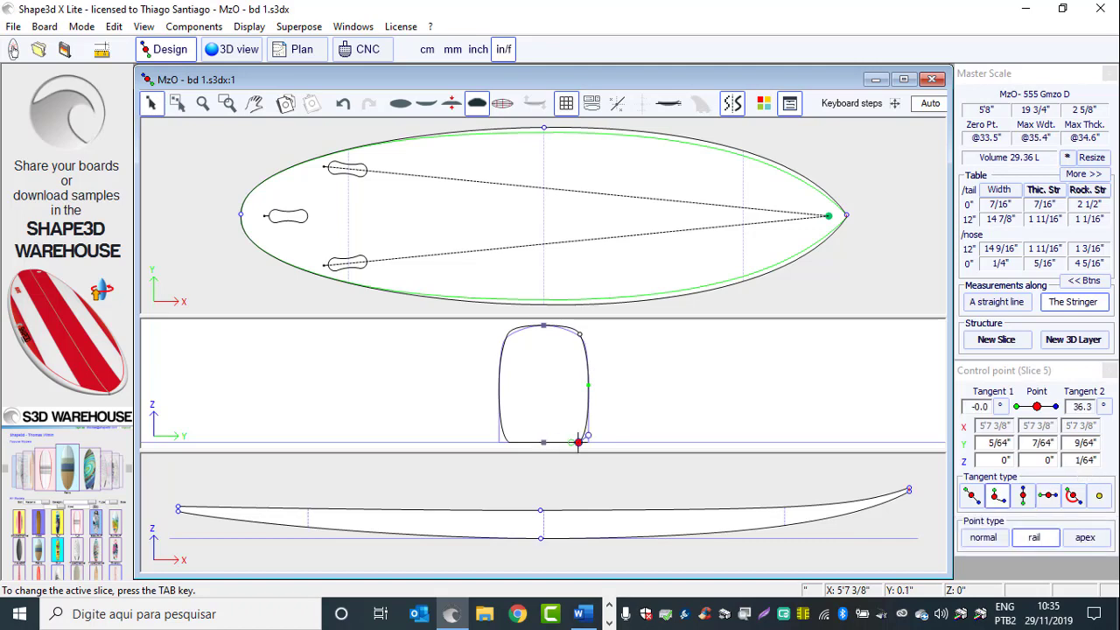
click(544, 442)
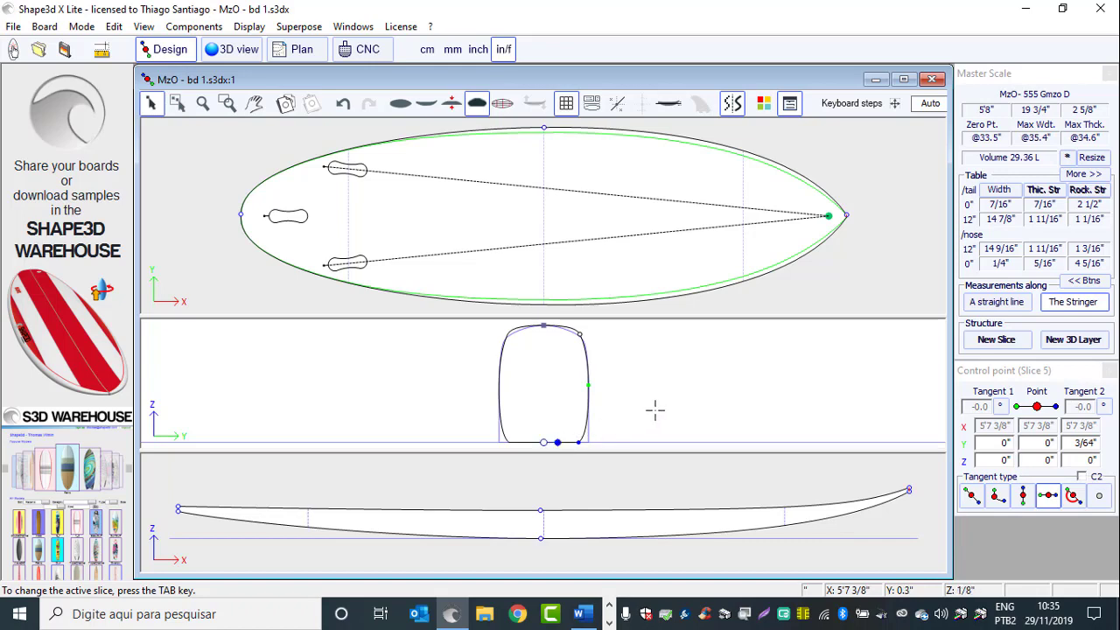
click(698, 403)
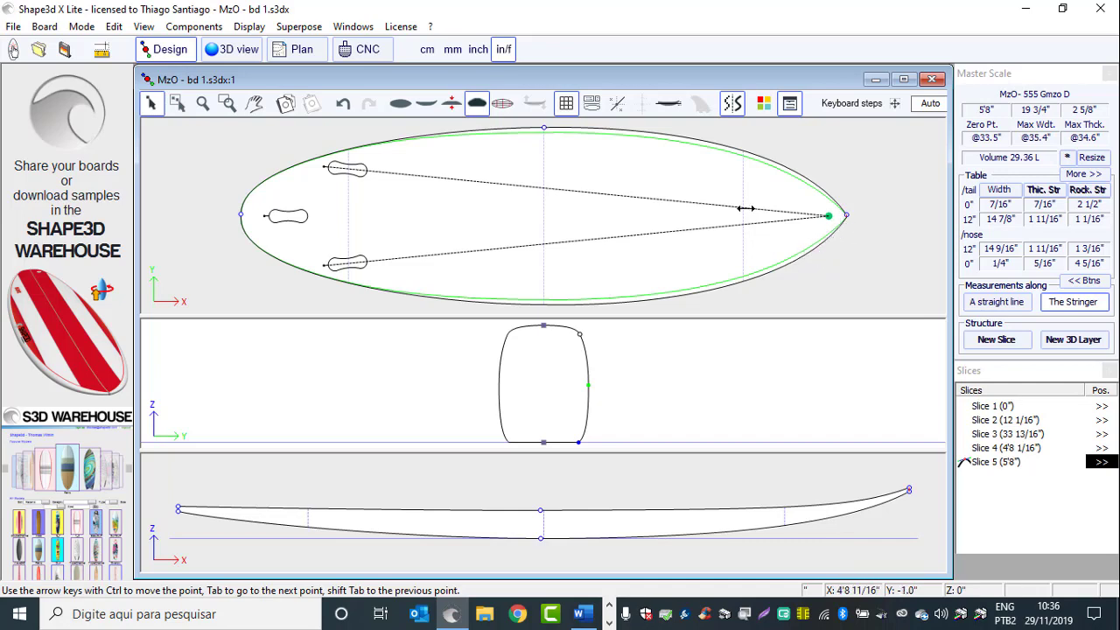
In the tail tip slice at 0", raise the deck point to about Y 5/32", Z 7/16" with its tangents at about 153.4°
double_click(741, 189)
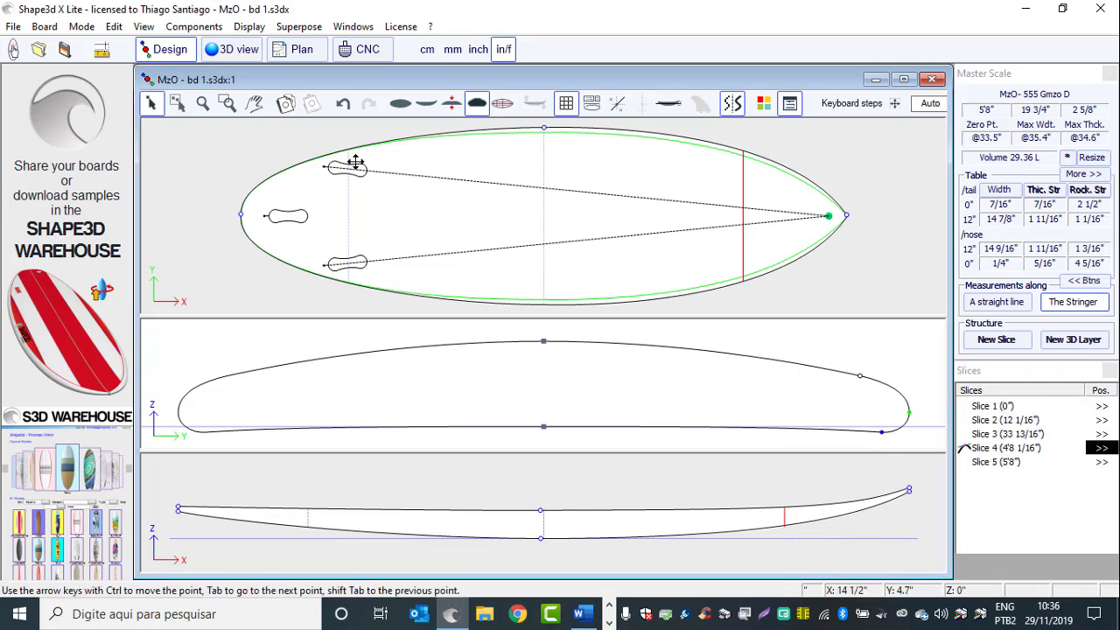
key(Tab)
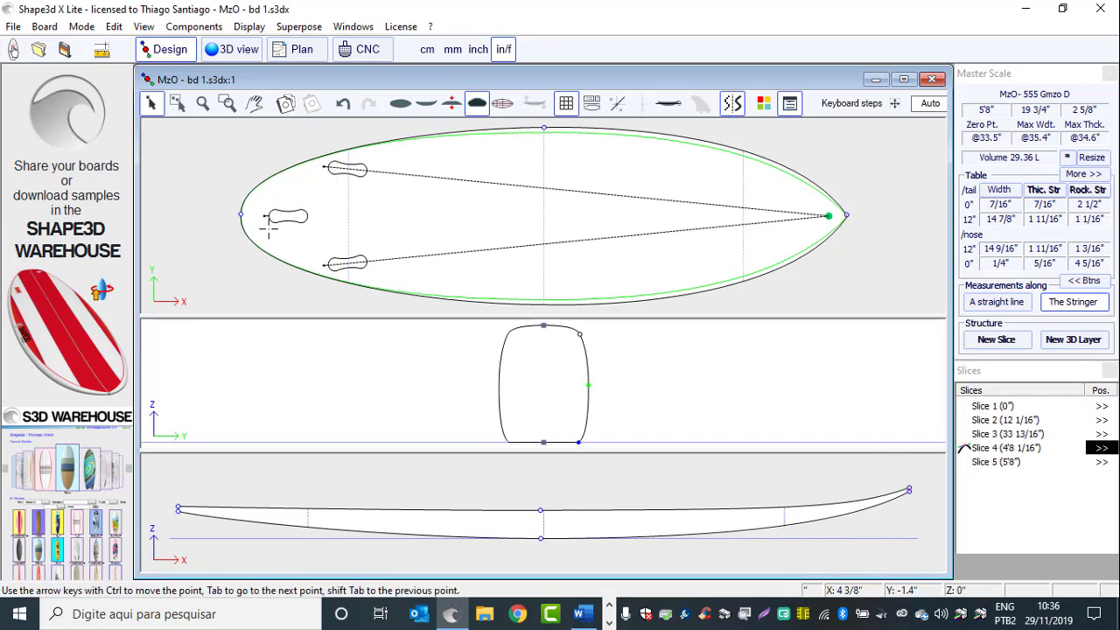
key(Tab)
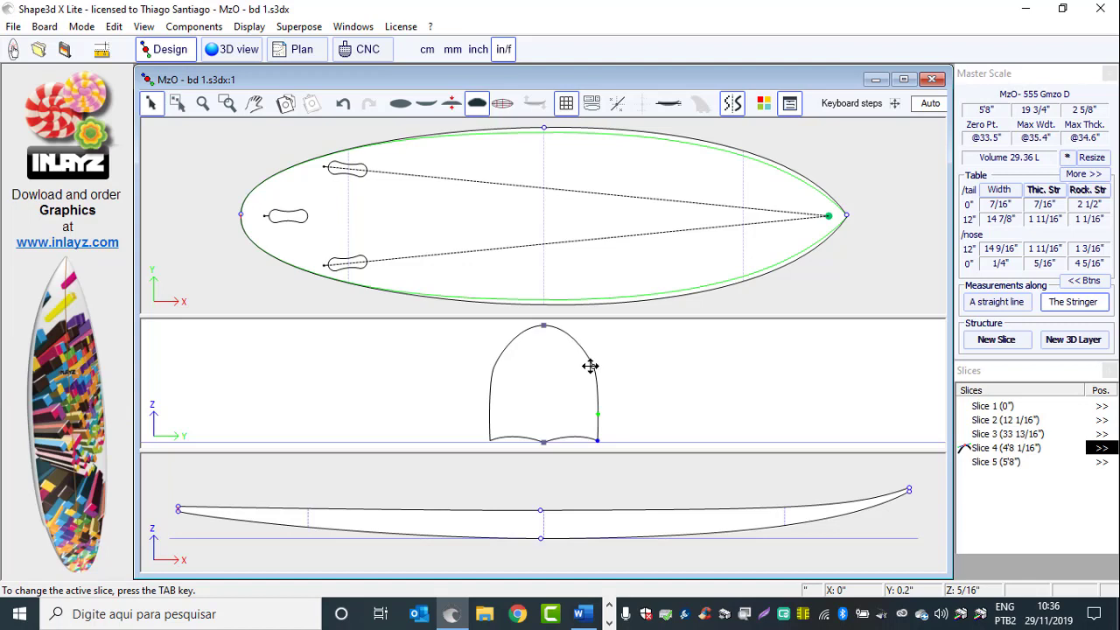
drag(591, 366, 579, 325)
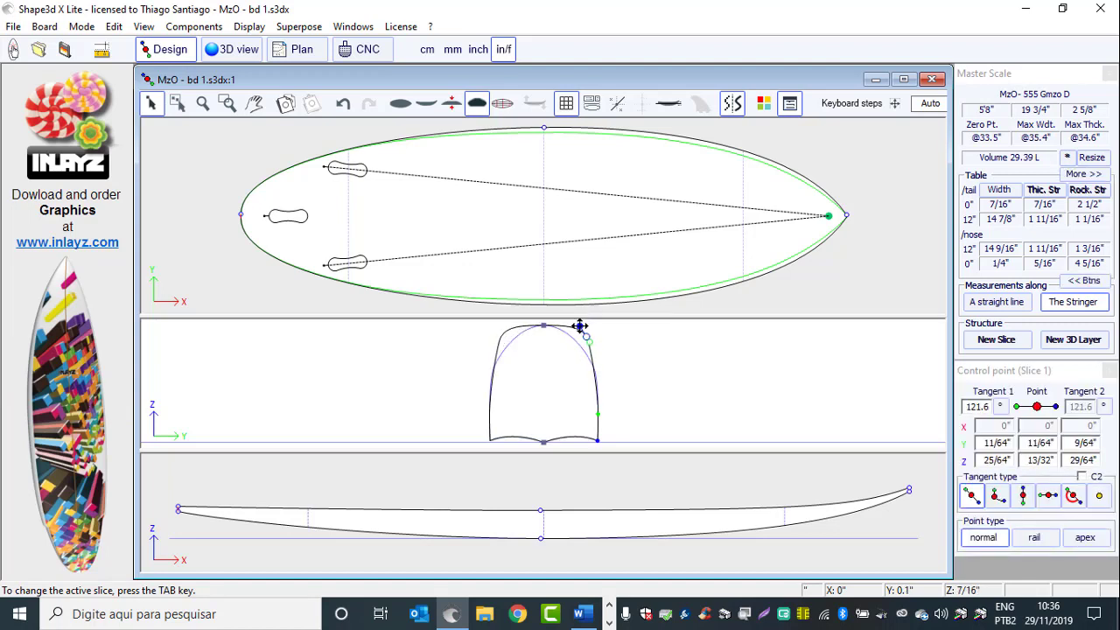
key(Left)
key(Left)
key(Up)
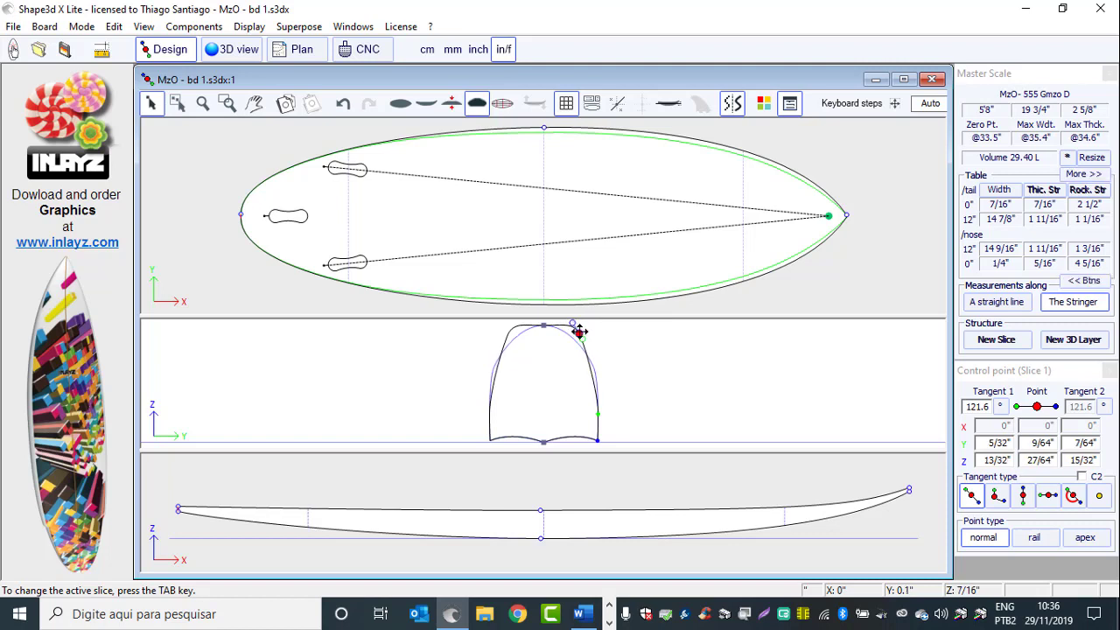
mouse_move(583, 338)
mouse_down()
mouse_move(571, 333)
mouse_move(584, 329)
mouse_up()
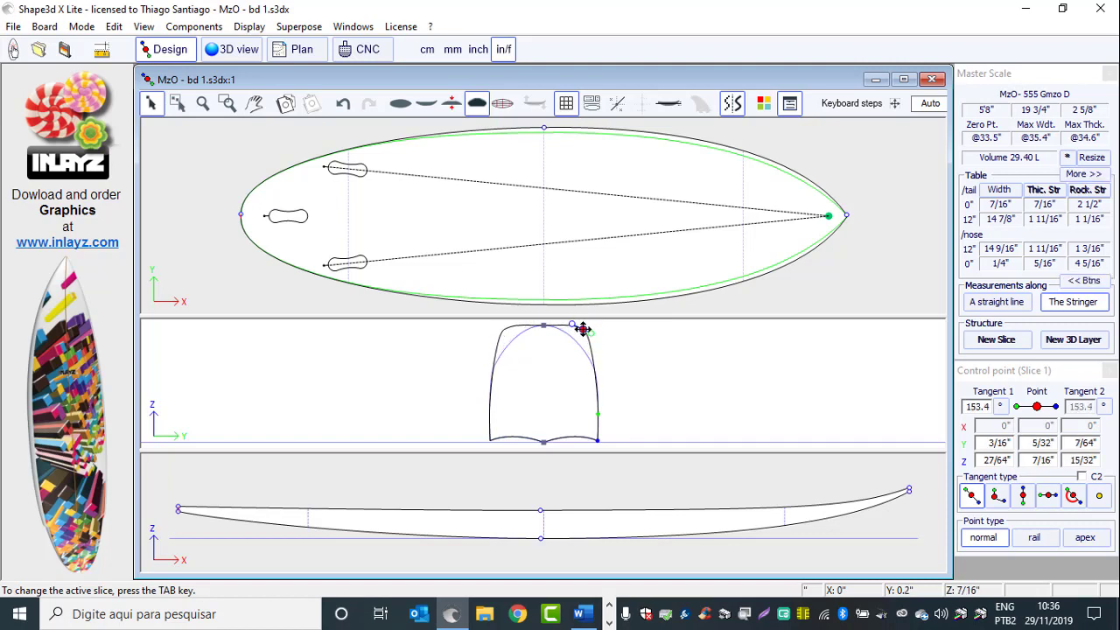
Shorten the top stringer point's tangent in the tail tip slice and raise the apex point to about Z 7/32"
click(542, 326)
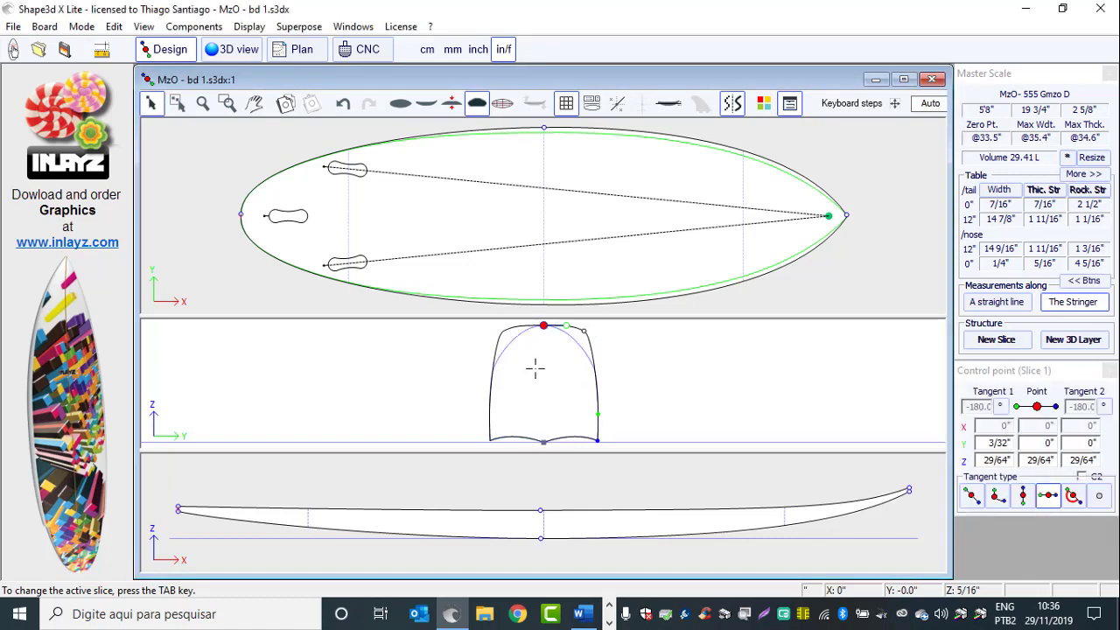
drag(566, 325, 558, 324)
click(560, 345)
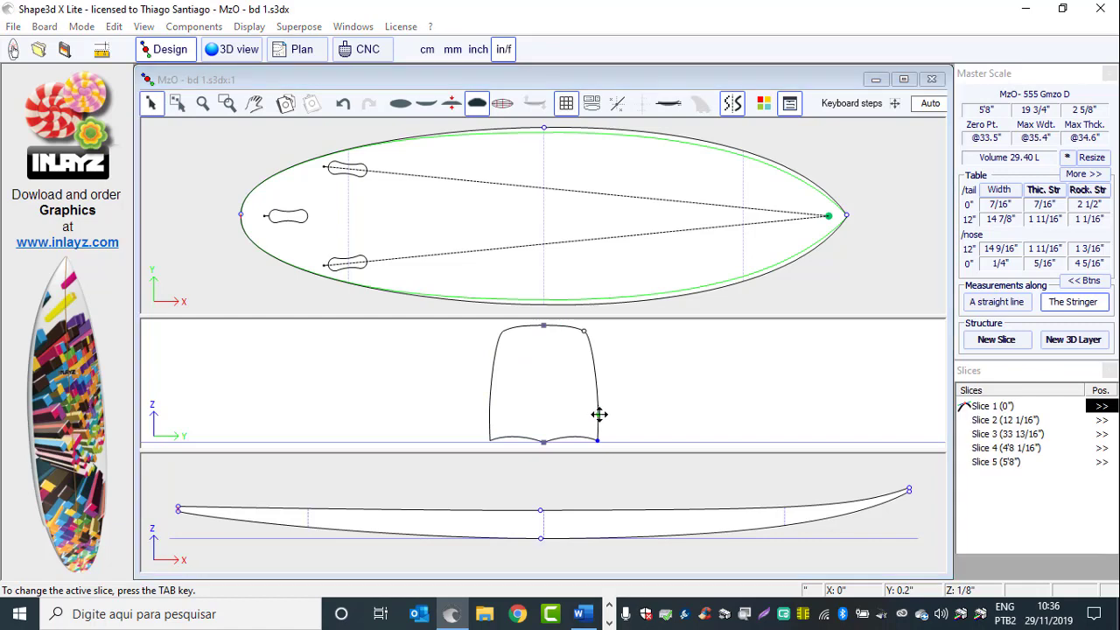
drag(598, 415, 600, 385)
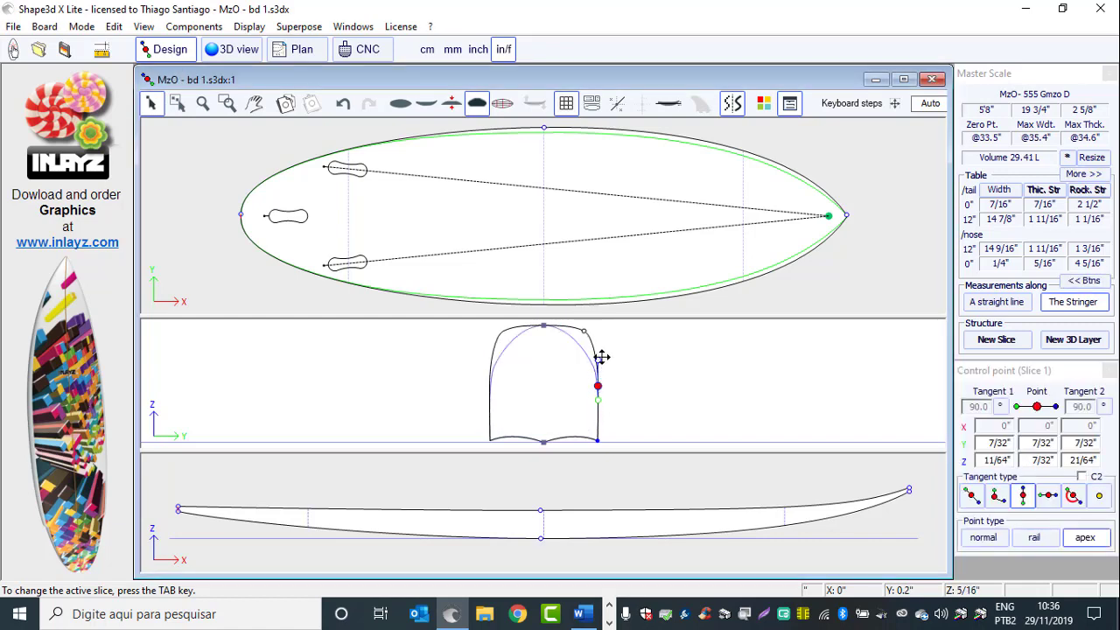
click(680, 412)
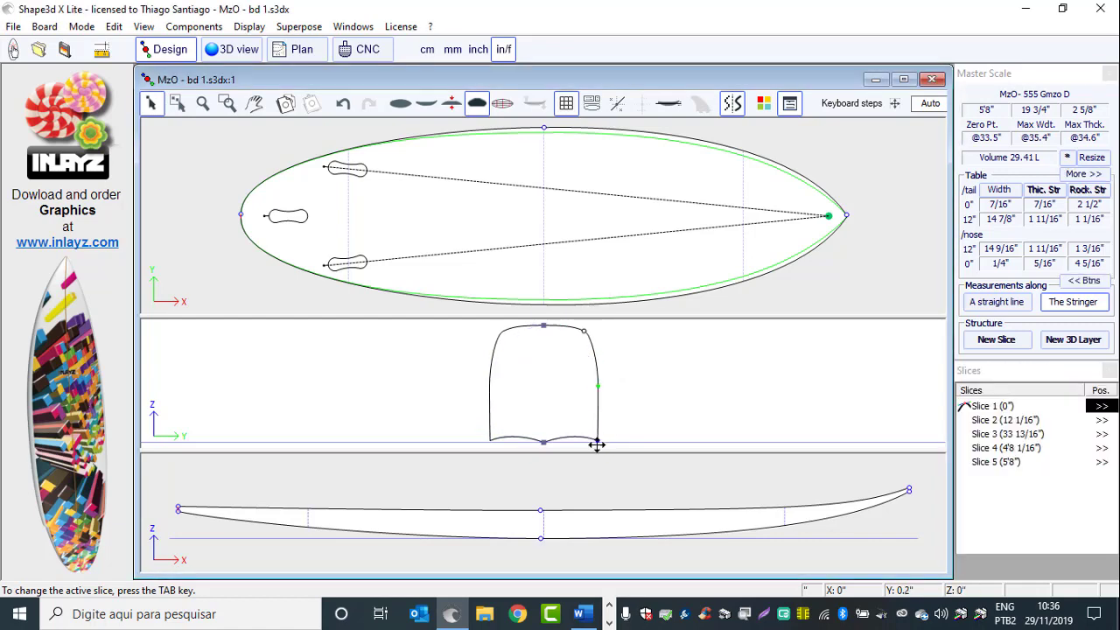
Adjust the tangent of the tail tip slice's bottom stringer point to about -2.7° and 5/64" to flatten the bottom
click(536, 443)
click(380, 388)
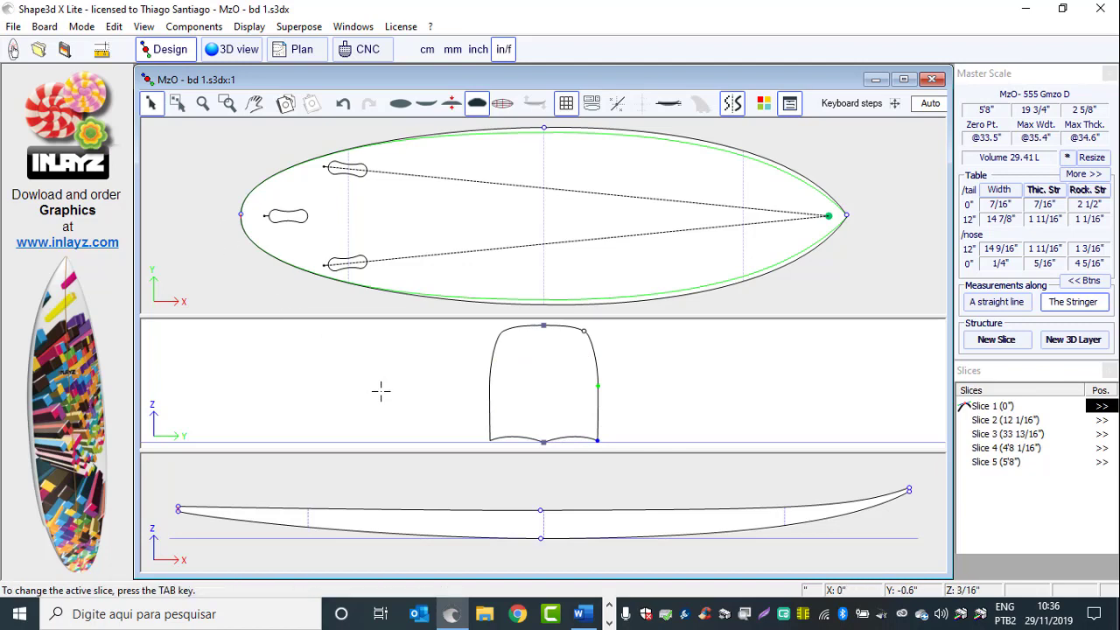
click(542, 442)
click(620, 452)
click(541, 443)
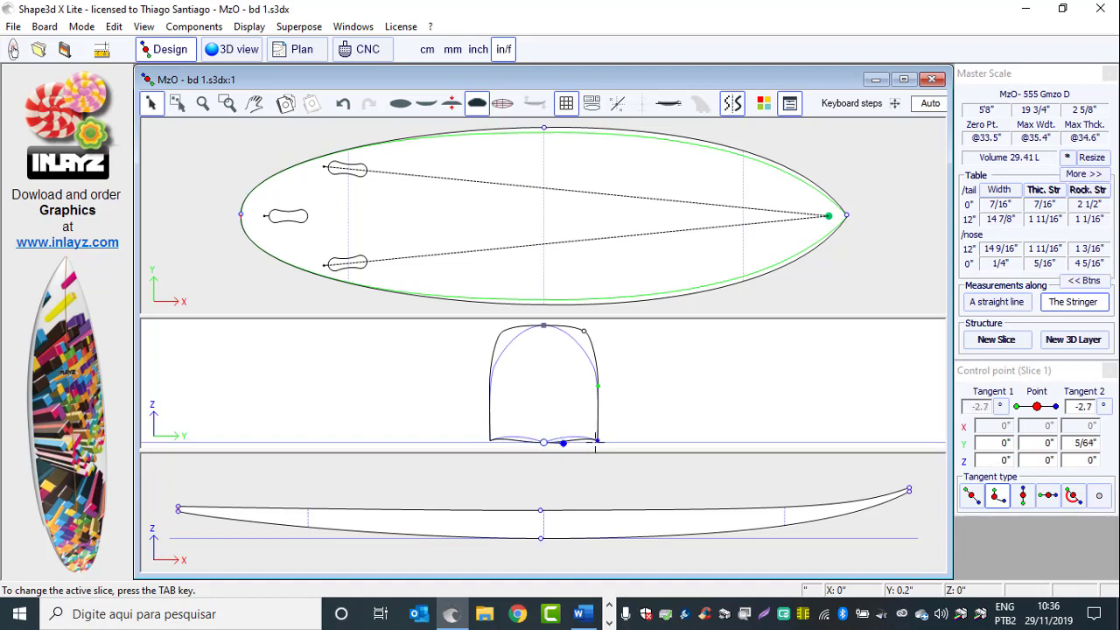
In the tail tip slice, raise the rail point to about Y 13/64", Z 1/16" and set its second tangent to about 69.4°
click(597, 440)
mouse_move(597, 439)
mouse_down()
mouse_move(580, 424)
mouse_move(582, 434)
mouse_move(595, 428)
mouse_up()
click(595, 427)
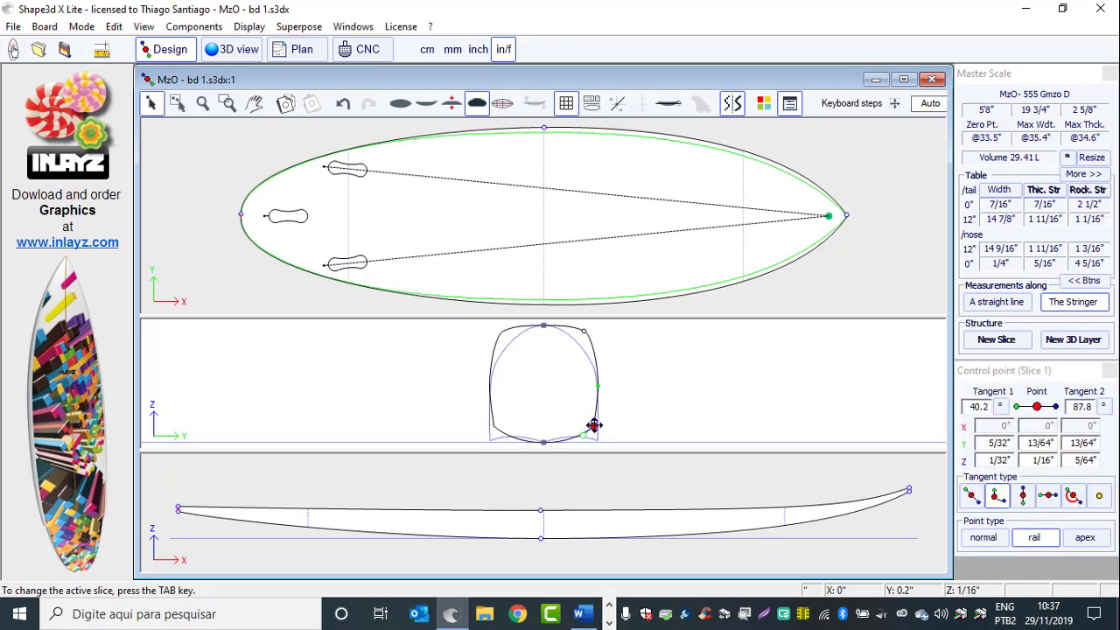
mouse_move(594, 422)
mouse_down()
mouse_move(613, 425)
mouse_move(595, 425)
mouse_up()
click(595, 428)
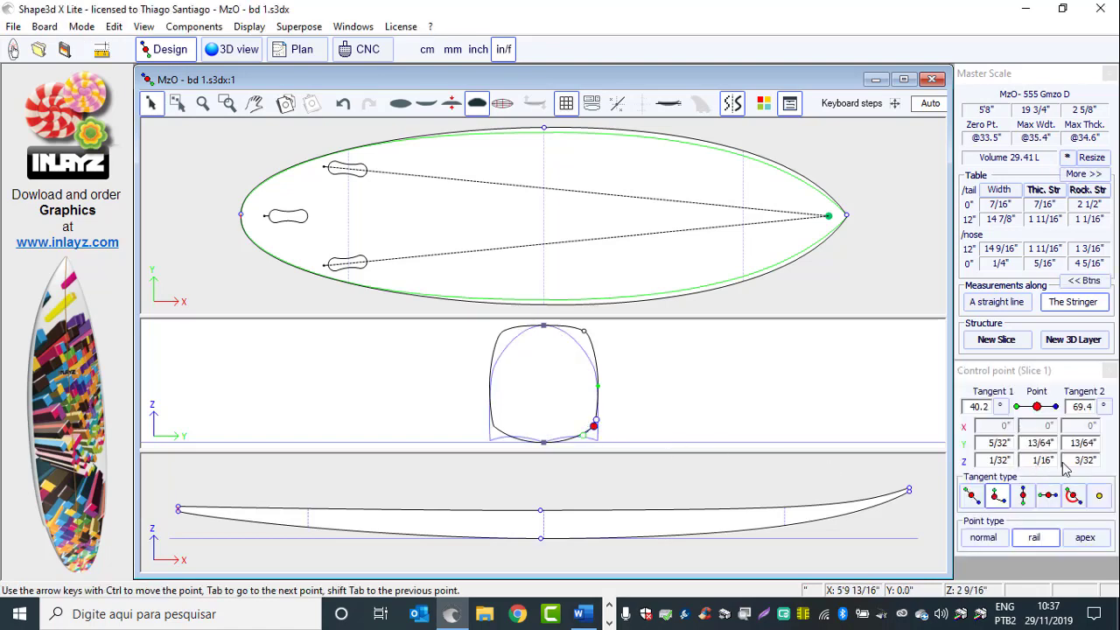
click(621, 417)
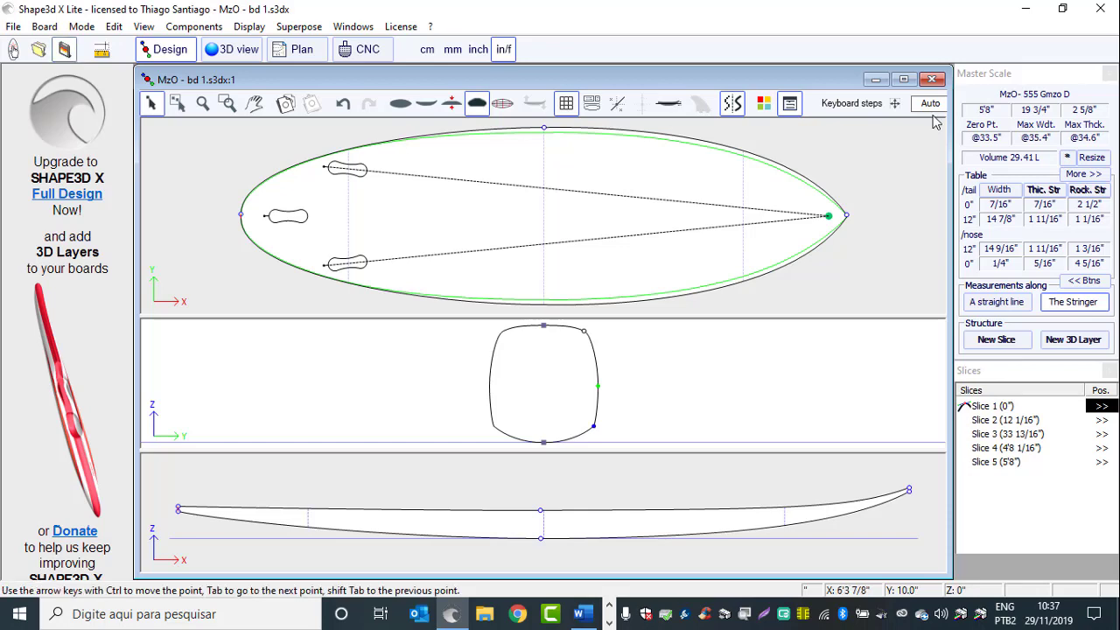
Close the current board and open MzO - 59 Gab.1.s3dx after previewing the other boards in Downloads
click(934, 79)
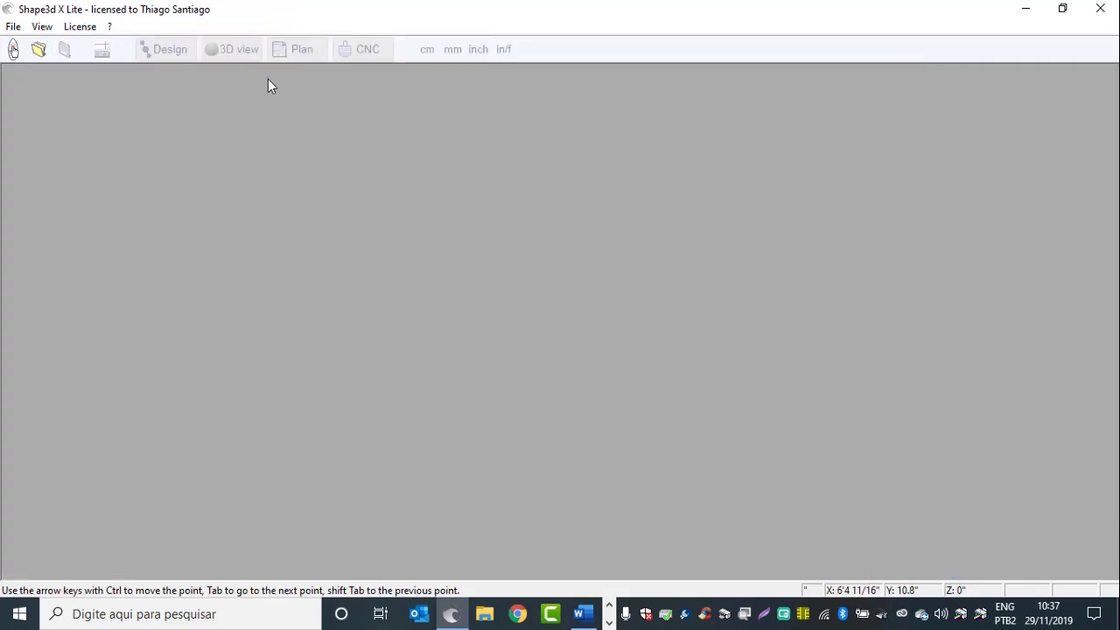
click(42, 51)
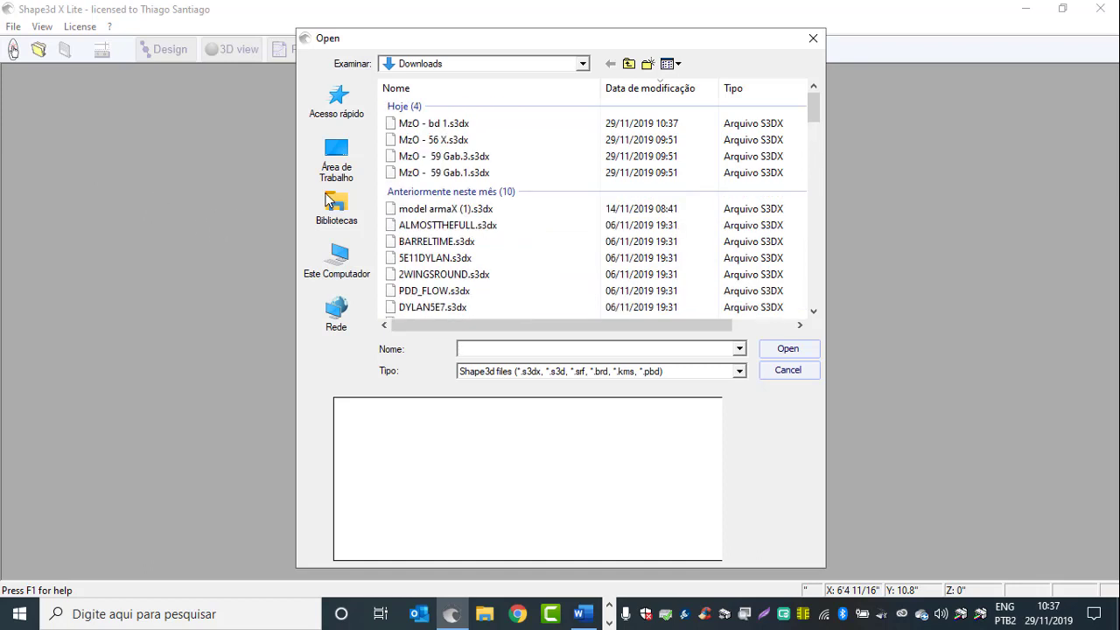
click(441, 142)
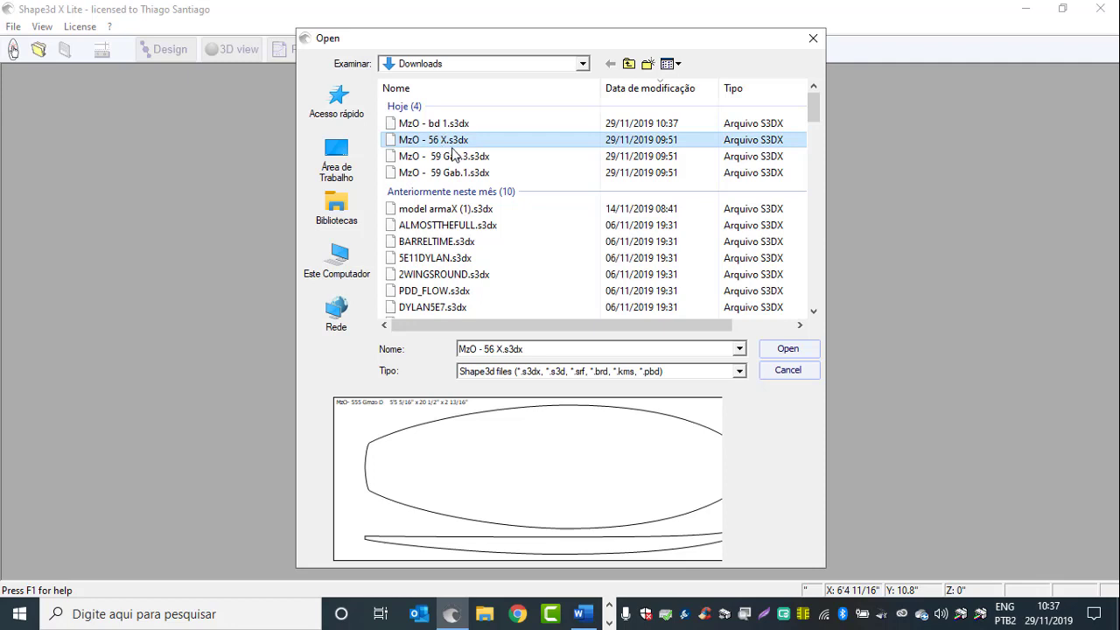
click(454, 155)
click(453, 174)
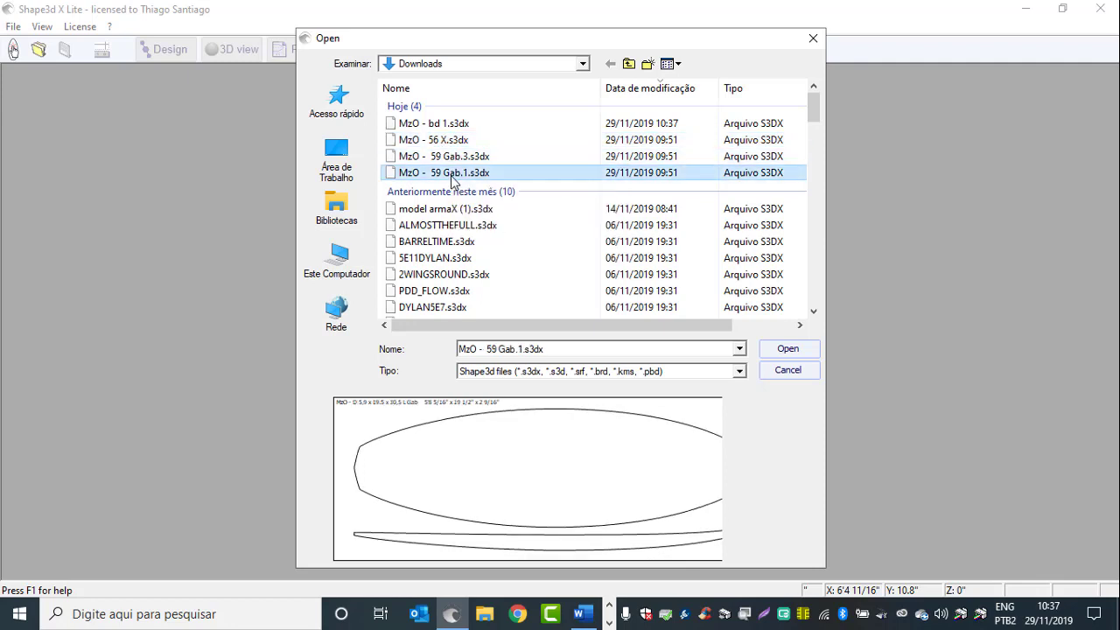
click(455, 158)
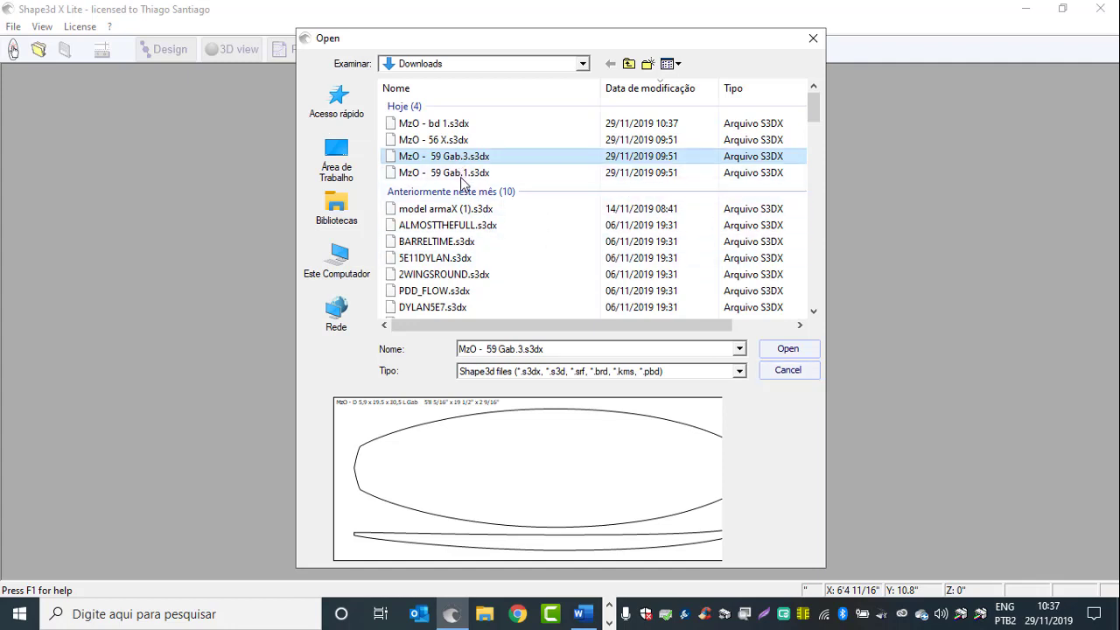
click(461, 173)
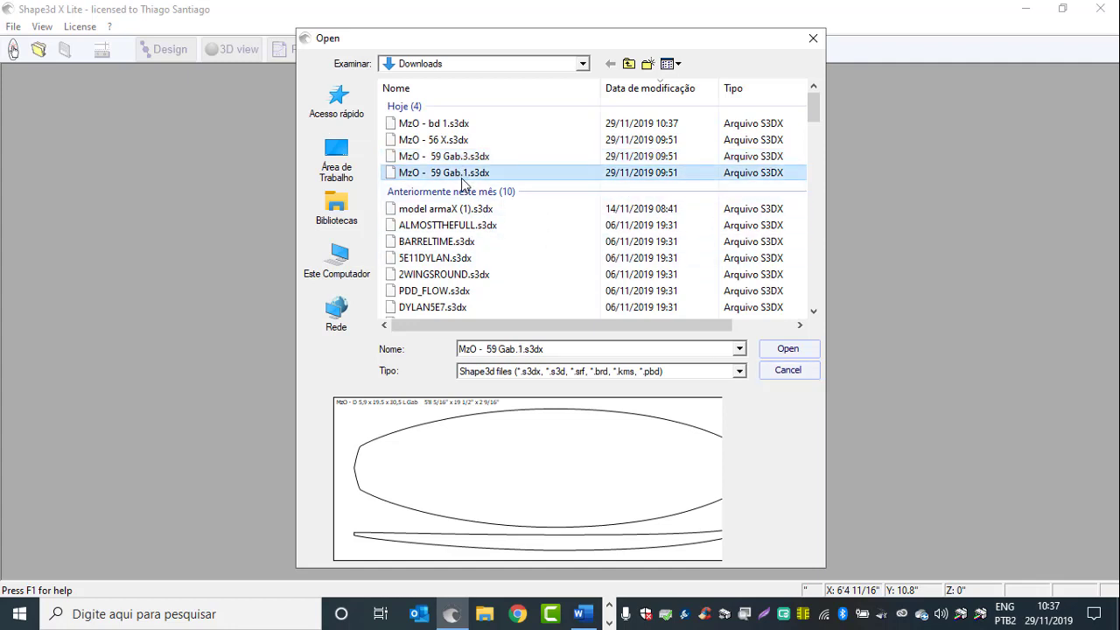
click(798, 347)
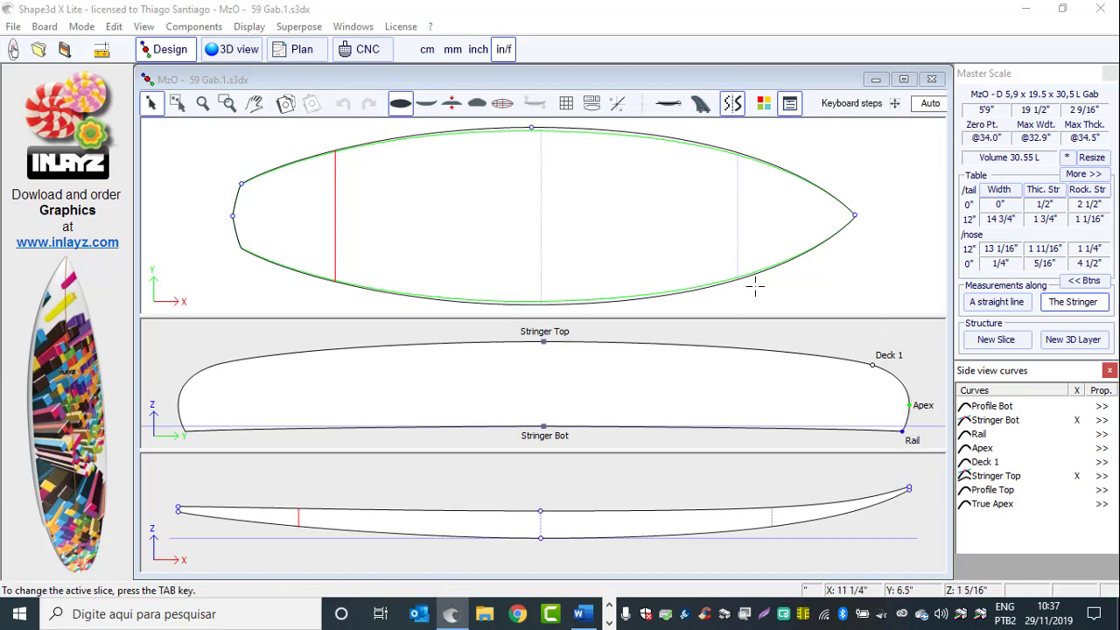
In the middle slice at 34", nudge the rail point to about Z -1/8" and compare it with the nose slice
click(540, 180)
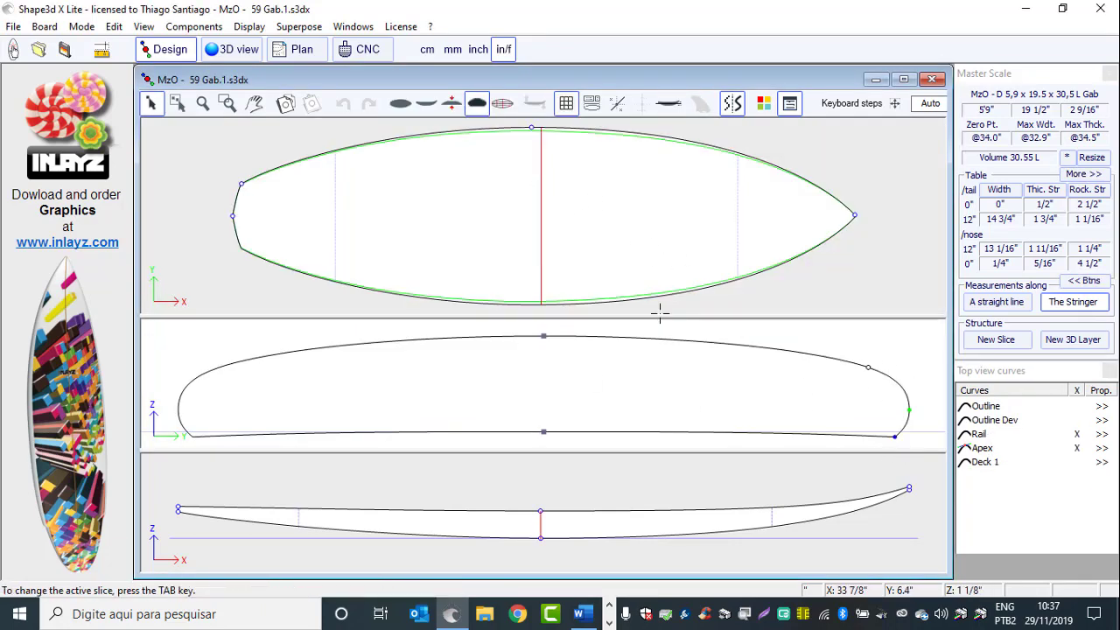
click(895, 437)
click(894, 437)
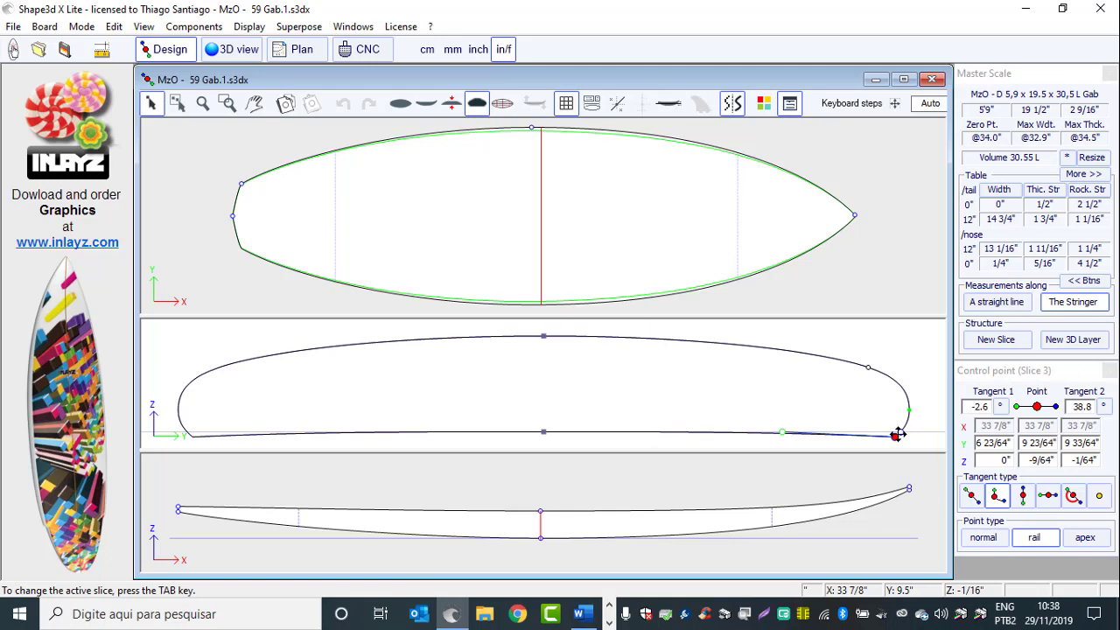
drag(899, 435, 898, 434)
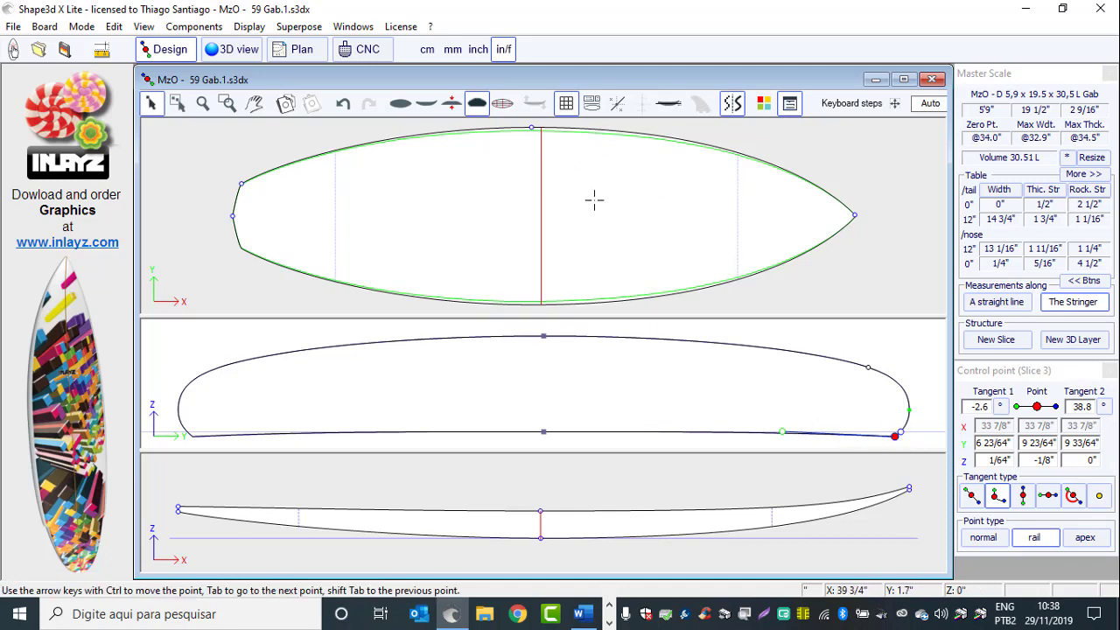
click(742, 190)
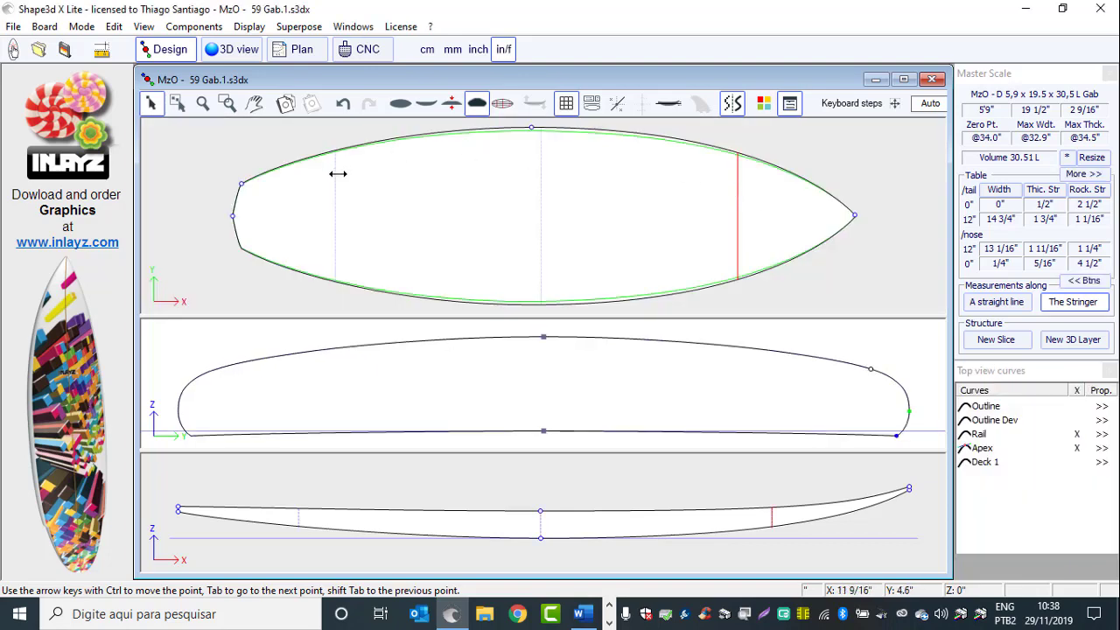
click(542, 182)
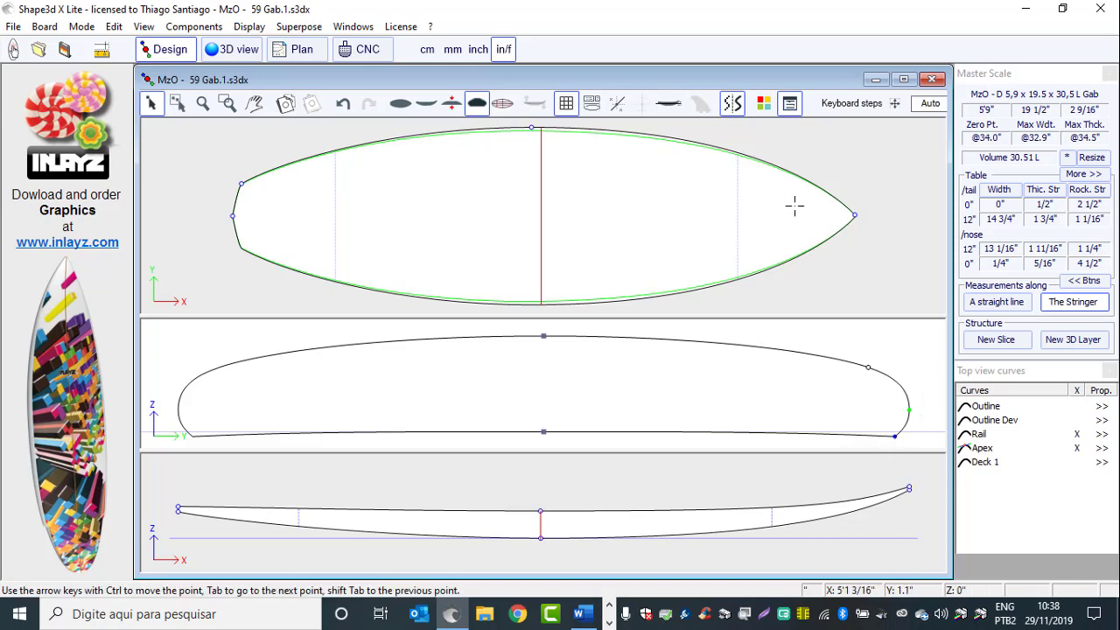
Close MzO - 59 Gab.1 without saving and open MzO - 59 Gab.3.s3dx
click(933, 80)
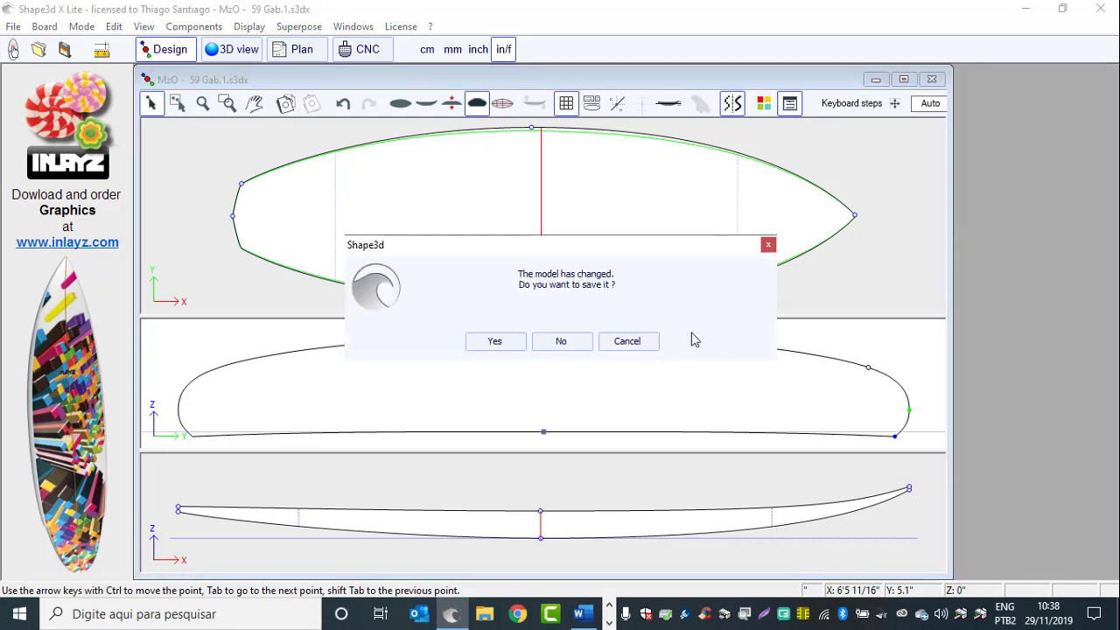
click(562, 345)
click(38, 49)
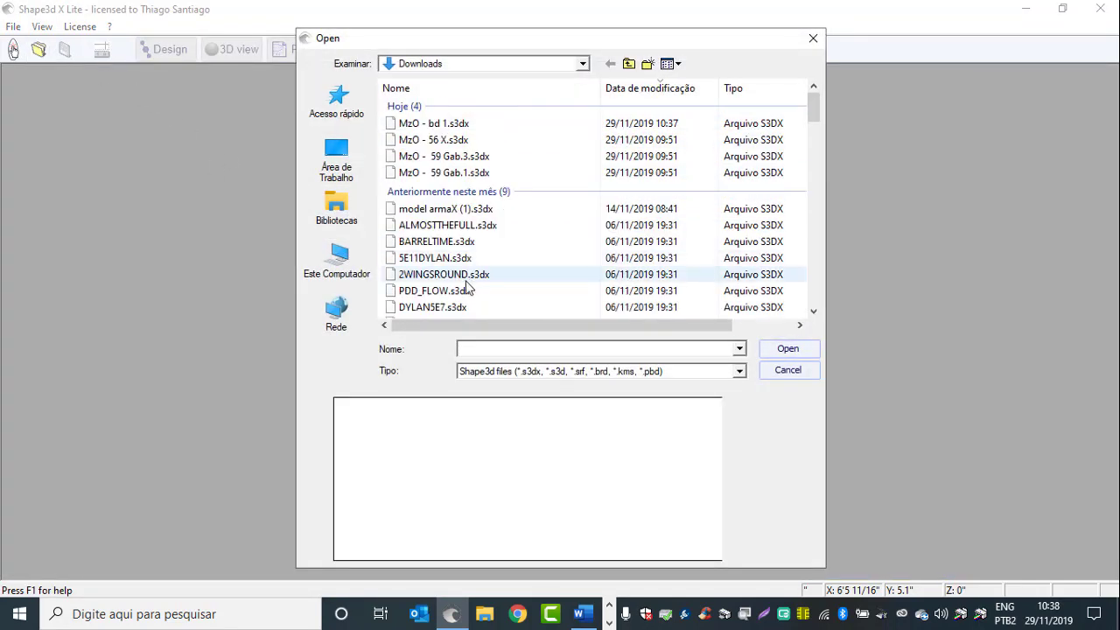
click(427, 156)
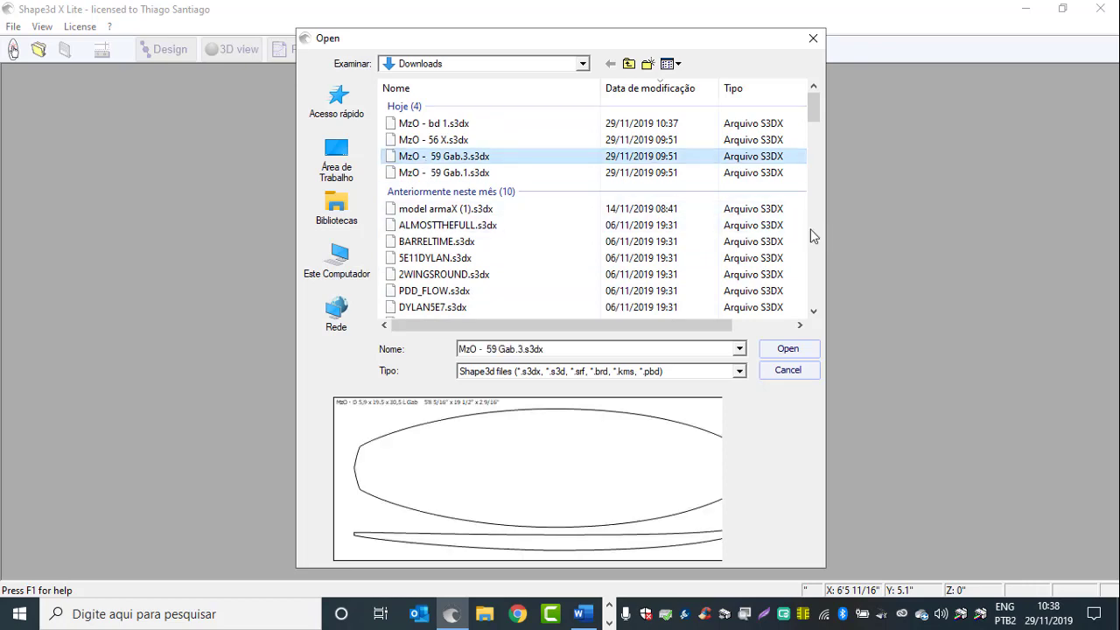
click(807, 349)
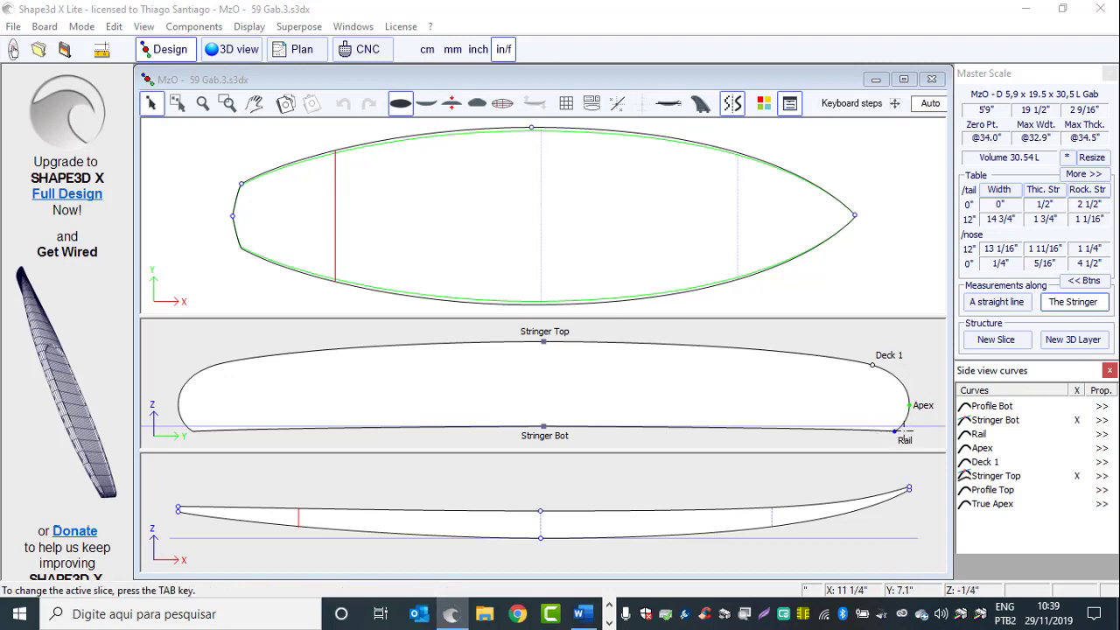
Check the middle and nose slices, and in the tail slice at 11 3/8" move the rail point outward to about Y 7 3/32"
click(541, 173)
click(541, 173)
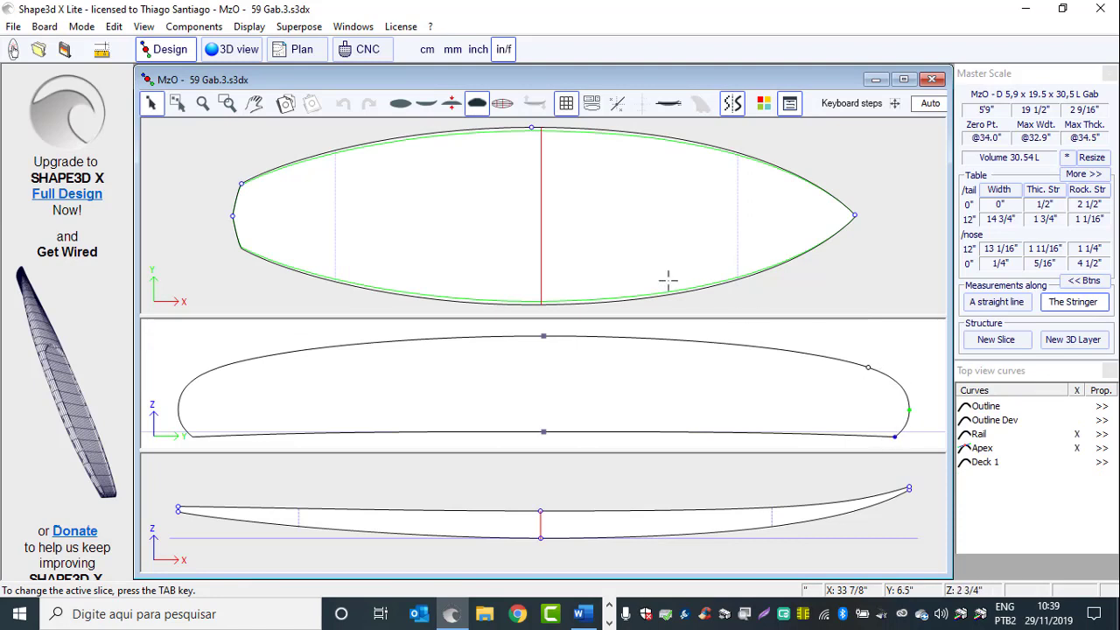
click(737, 192)
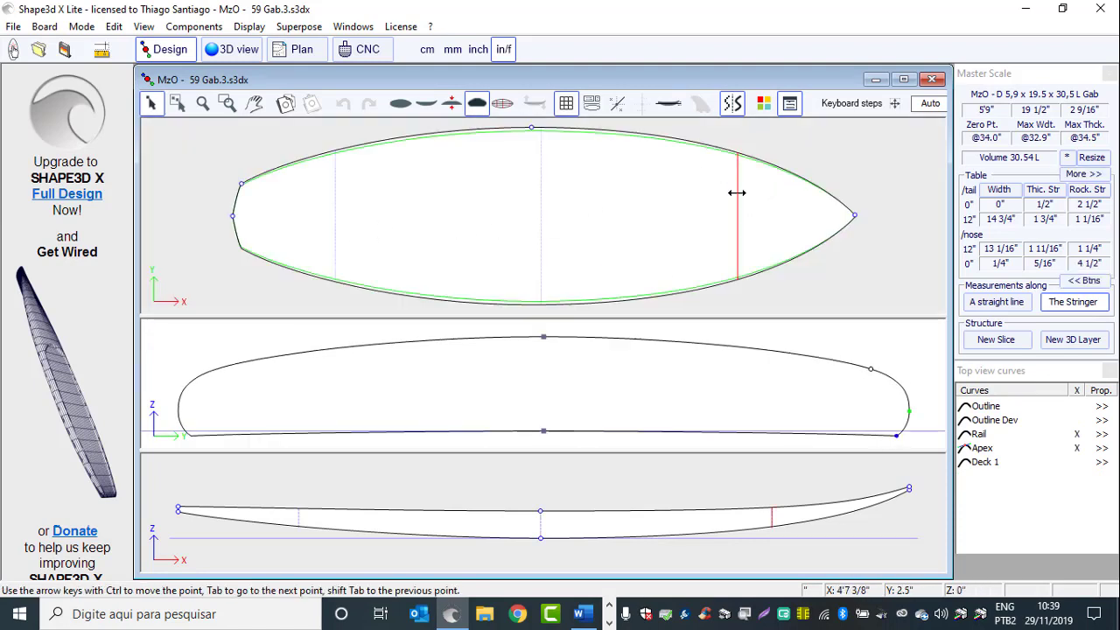
click(534, 174)
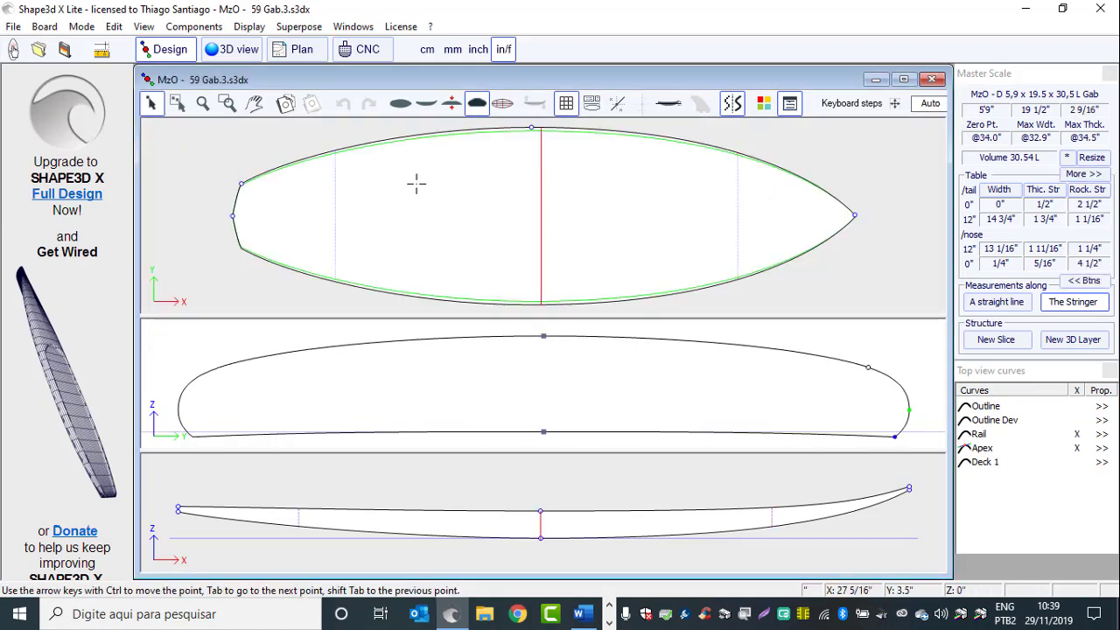
click(336, 183)
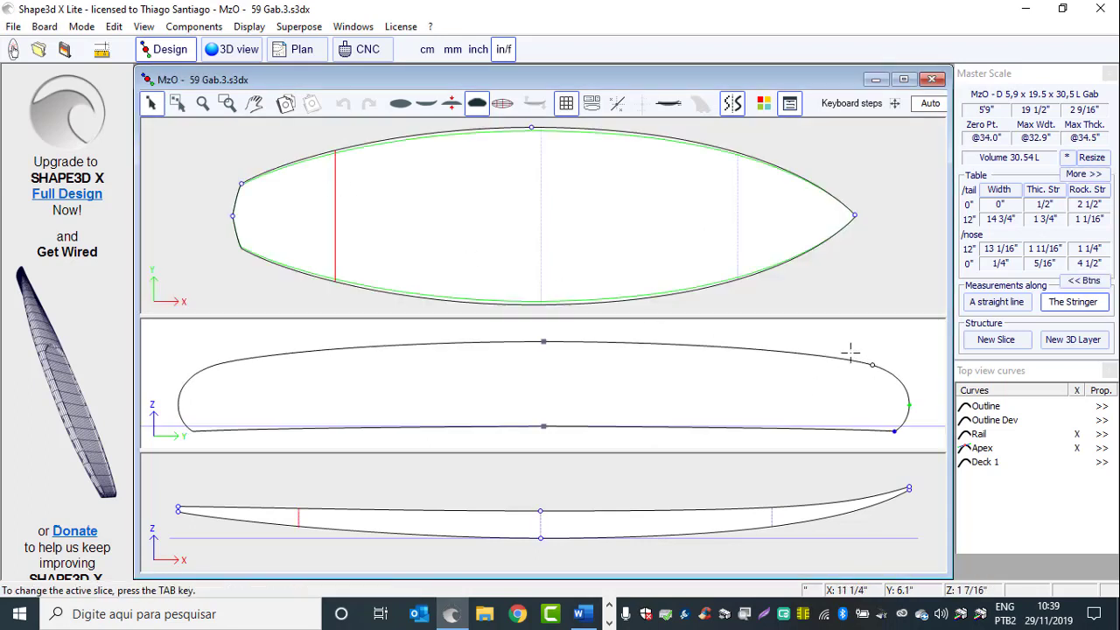
click(892, 430)
key(ctrl+Right)
key(ctrl+Right)
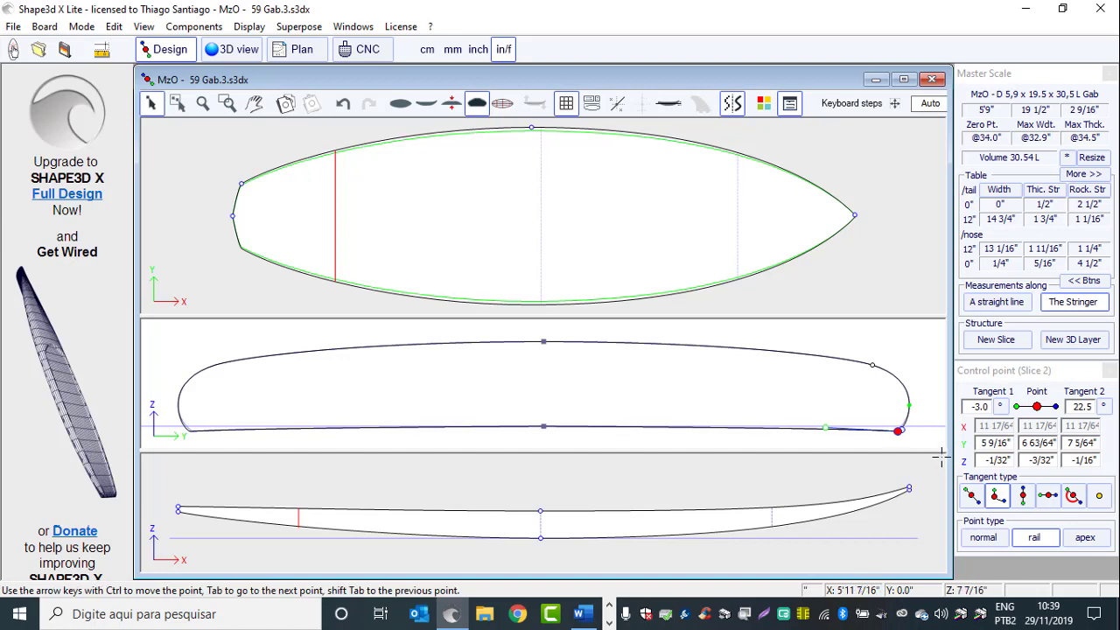
key(ctrl+Right)
key(ctrl+Right)
key(ctrl+Right)
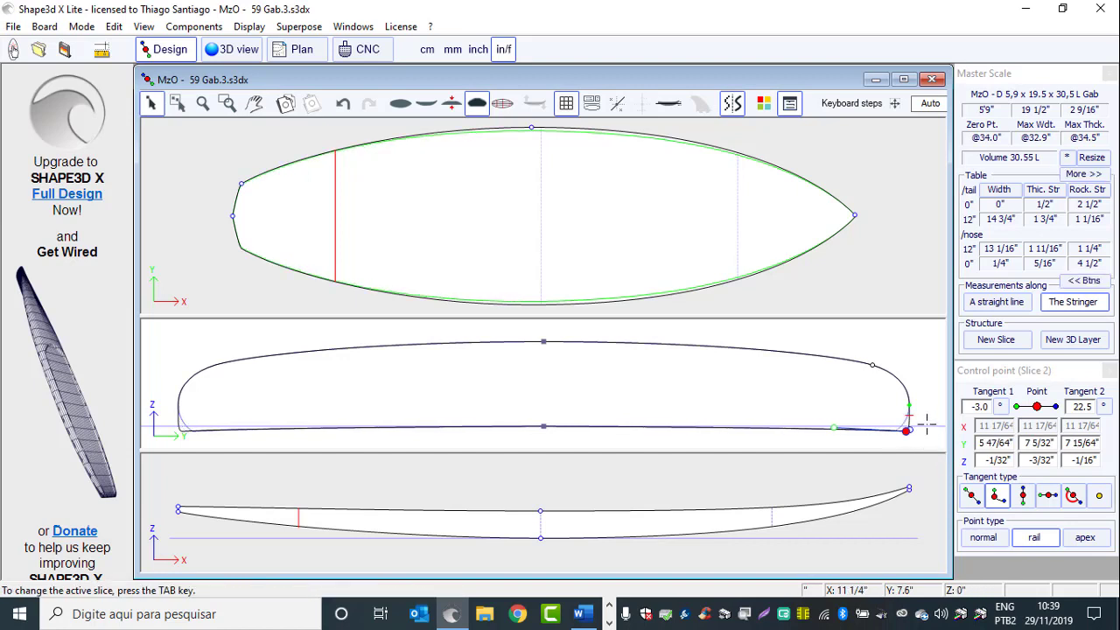
key(ctrl+Left)
key(ctrl+Left)
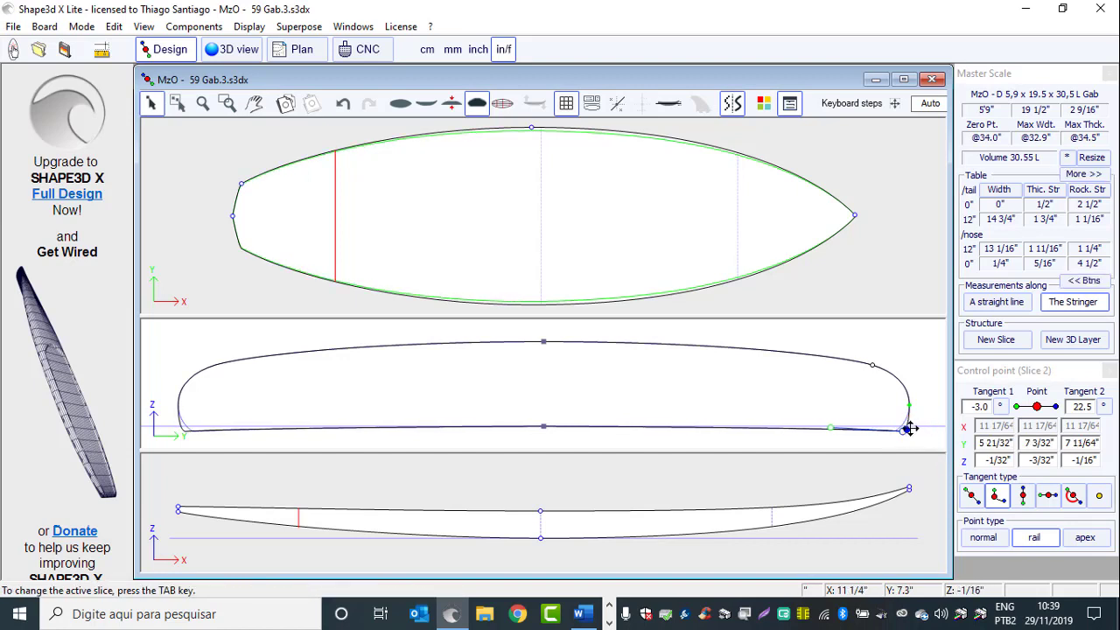
click(924, 379)
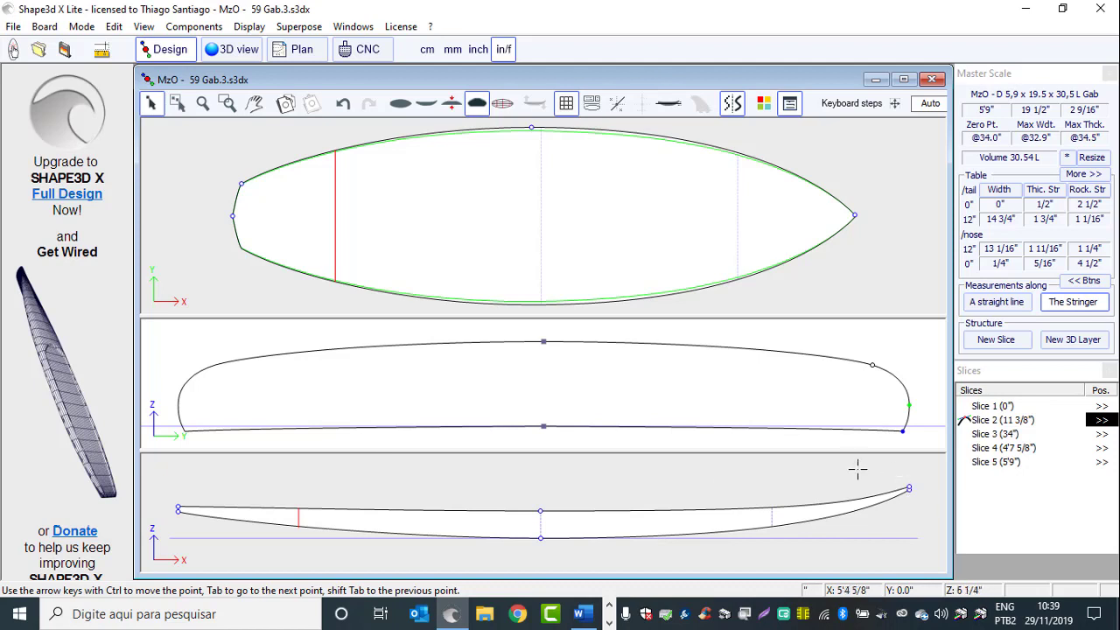
In the side view, pull down the tangent of the Stringer Top curve's nose tip point to thin the nose
click(909, 486)
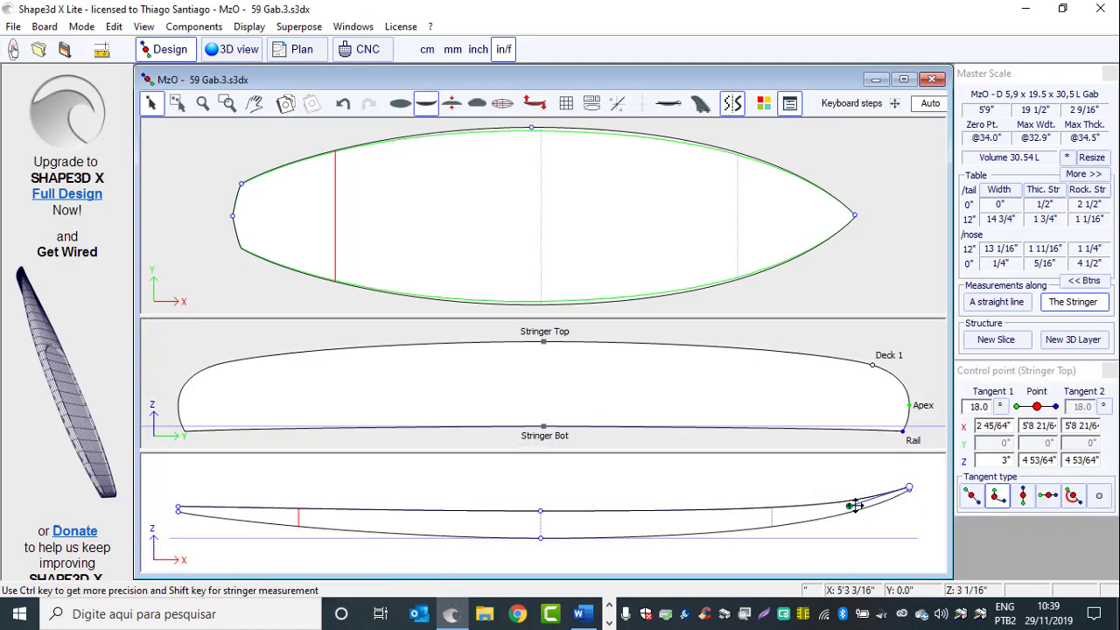
drag(856, 503, 905, 517)
click(918, 520)
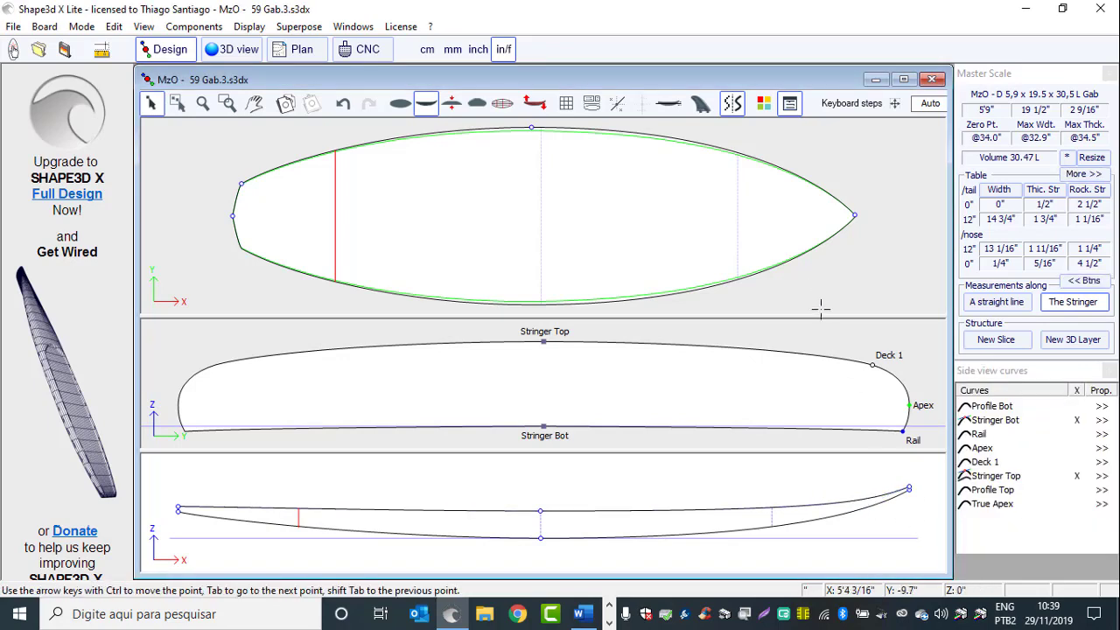
In the middle slice at 34", move the rail point inward to about Y 9 9/64" and lower its outer tangent to round the rail
click(547, 166)
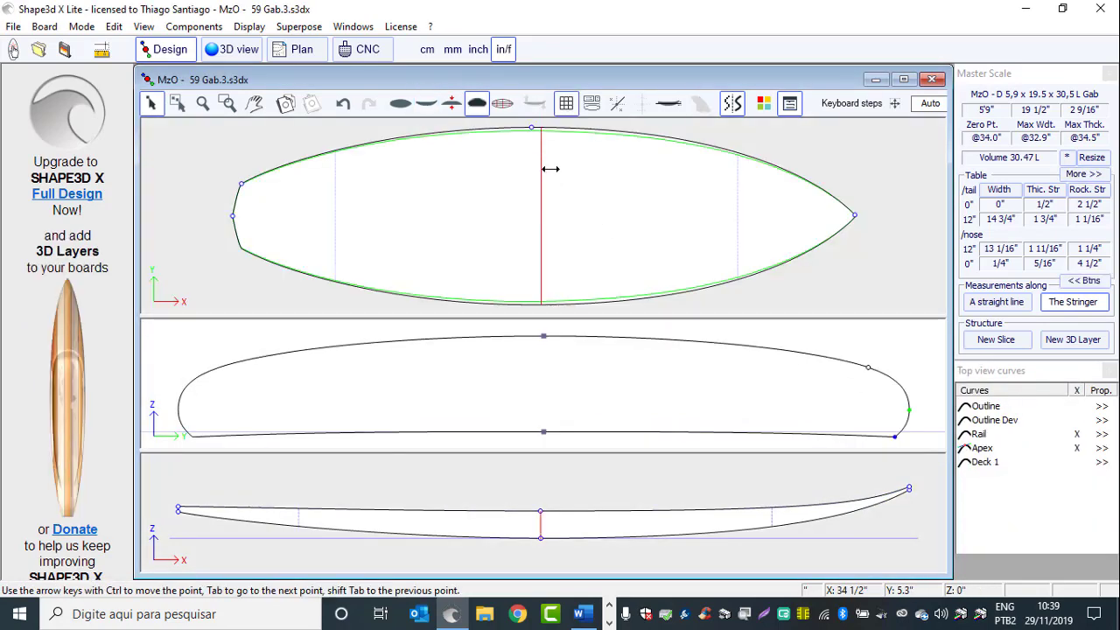
click(894, 436)
key(ctrl+Left)
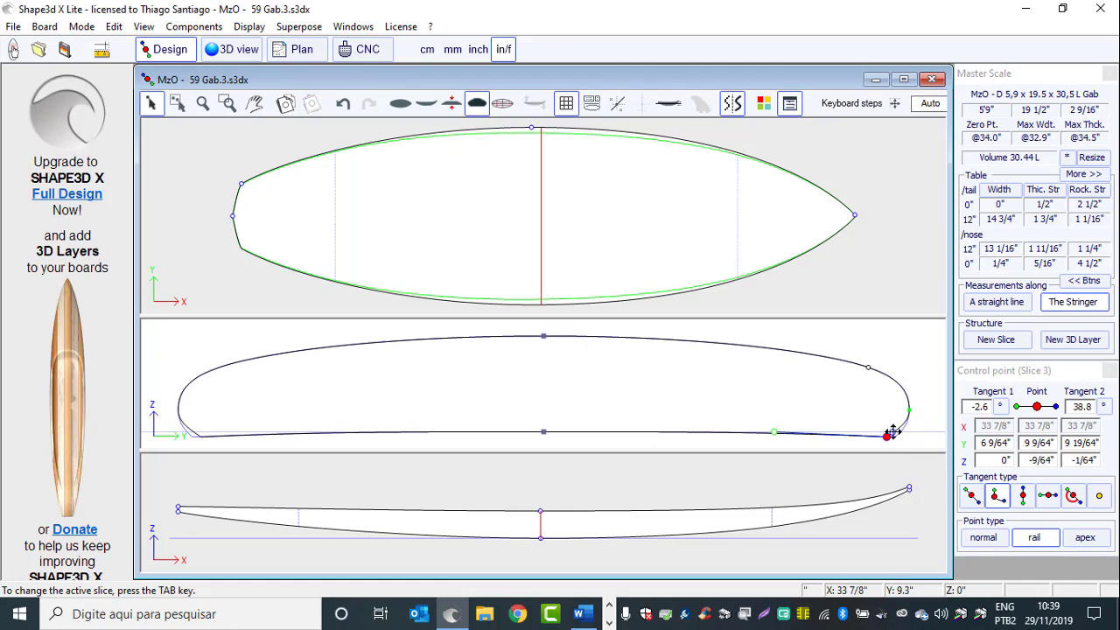
drag(892, 432, 905, 433)
click(916, 380)
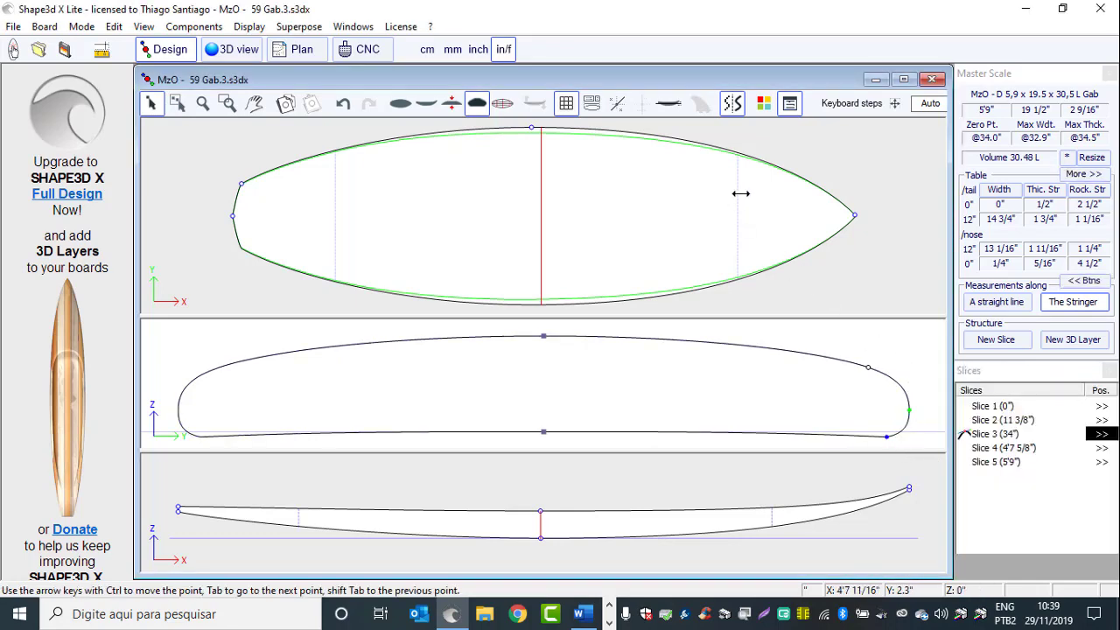
In the nose slice at 4'7 5/8", move the rail point inward to about Y 6 15/32" and set its outer tangent to about 1.3°
click(893, 435)
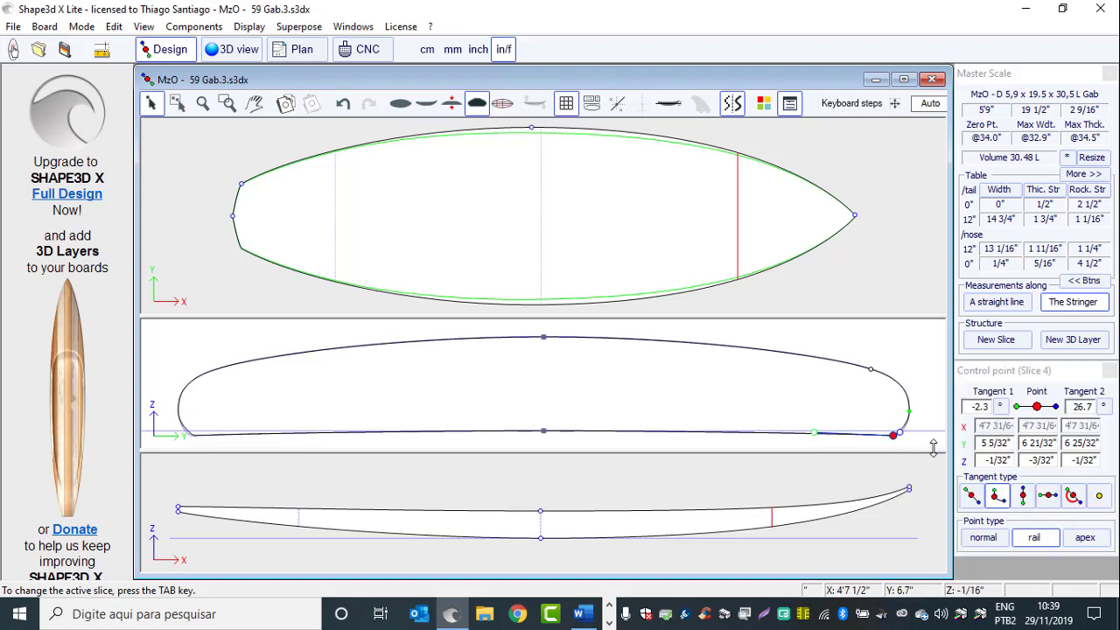
key(Left)
key(Left)
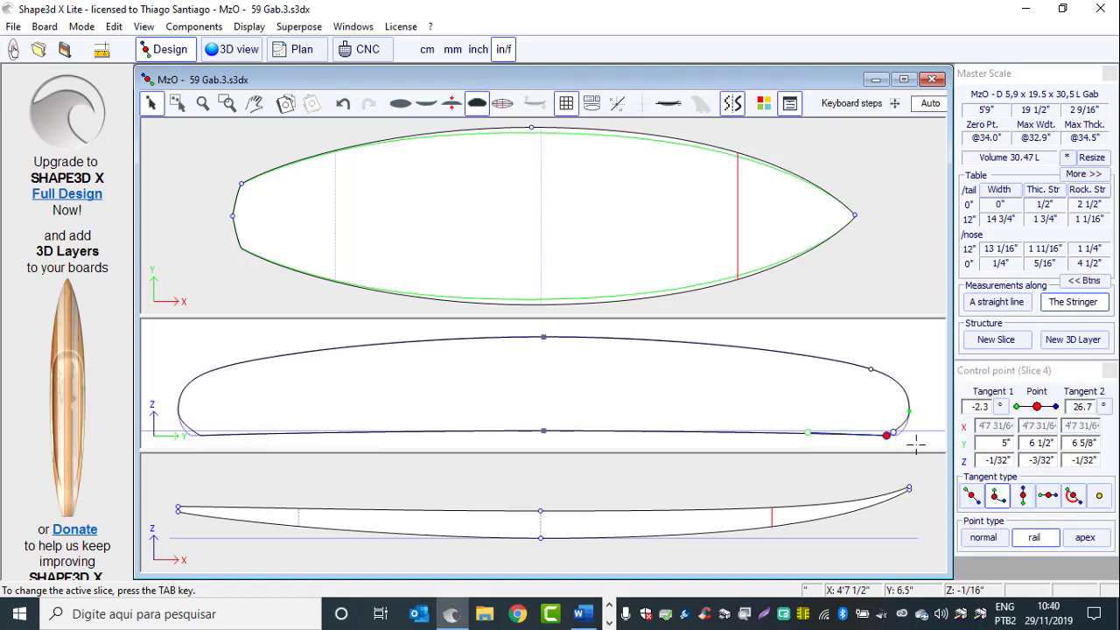
drag(886, 434, 902, 436)
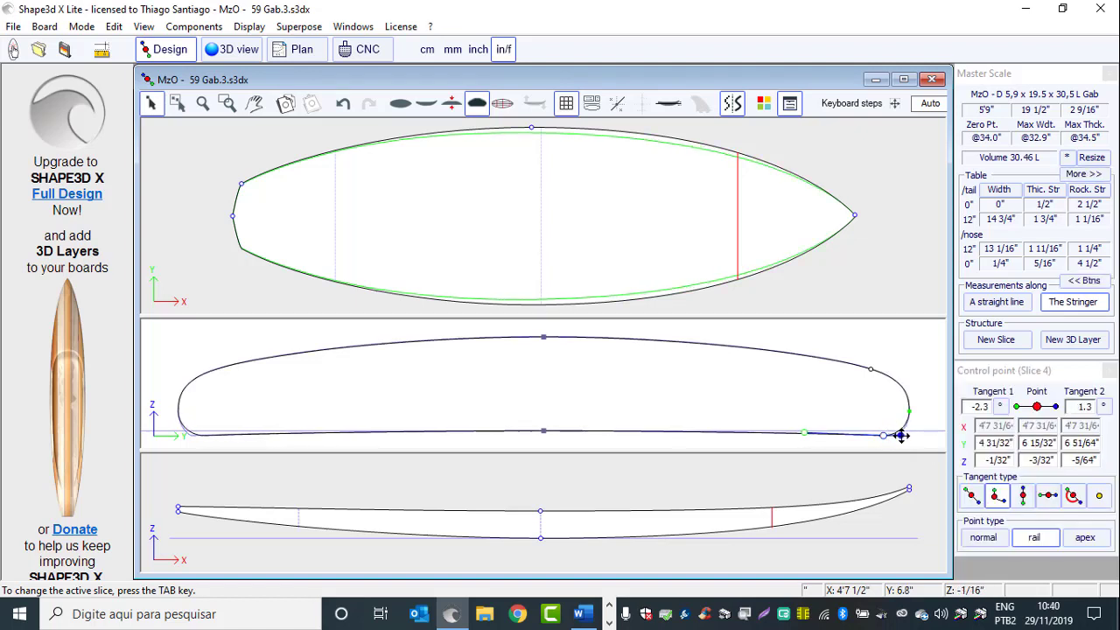
In the nose tip slice at 5'9", raise the deck point to about Z 9/32" to square off the deck corner
click(927, 402)
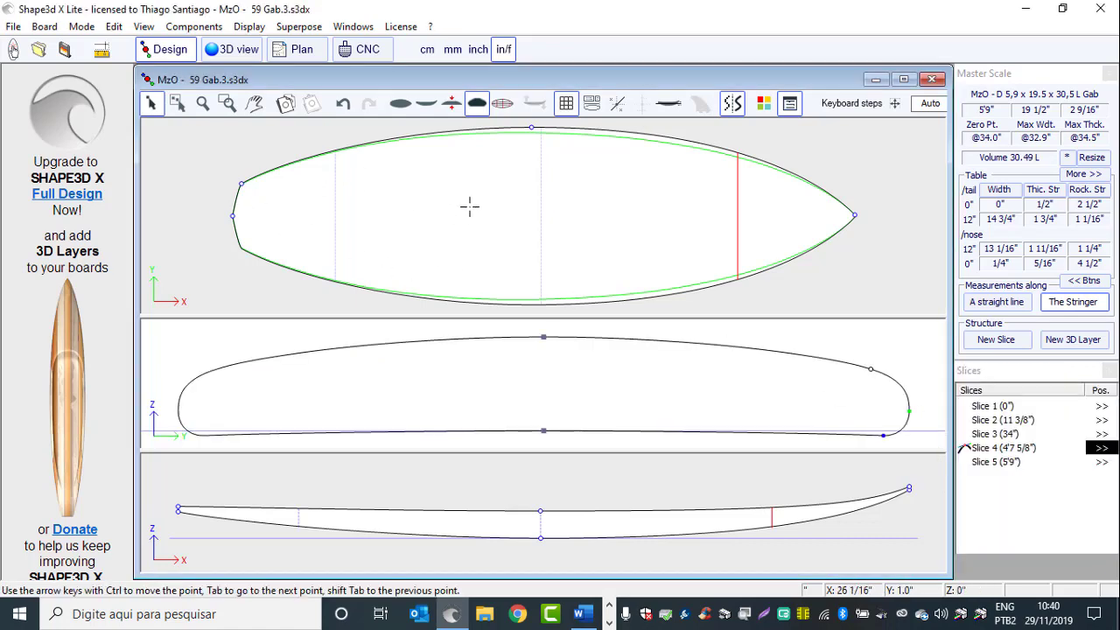
key(s)
click(582, 343)
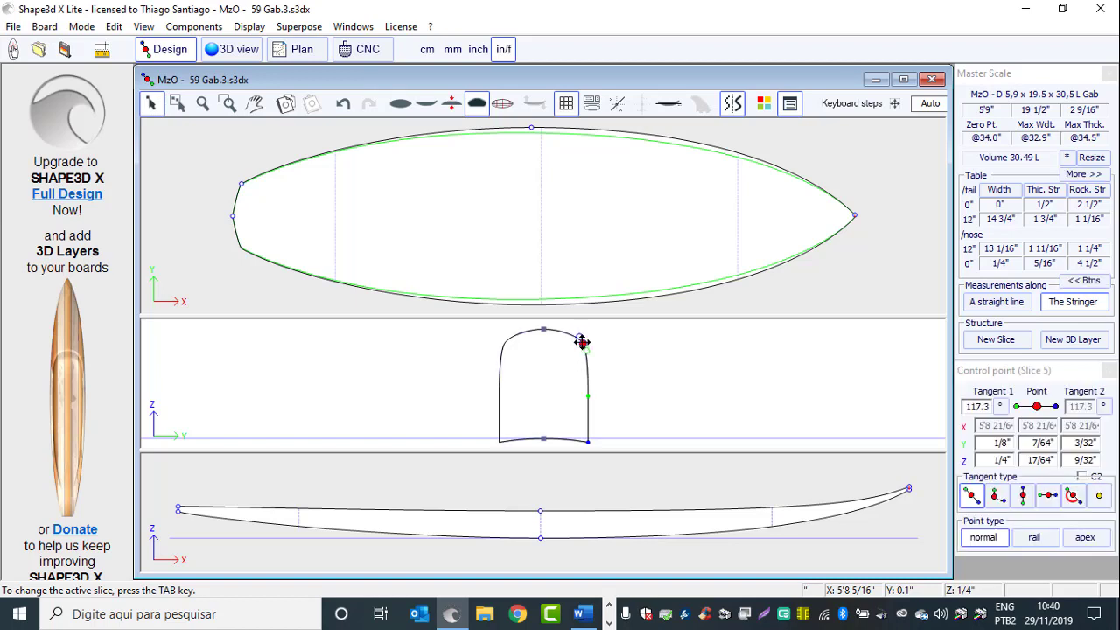
drag(582, 342, 583, 336)
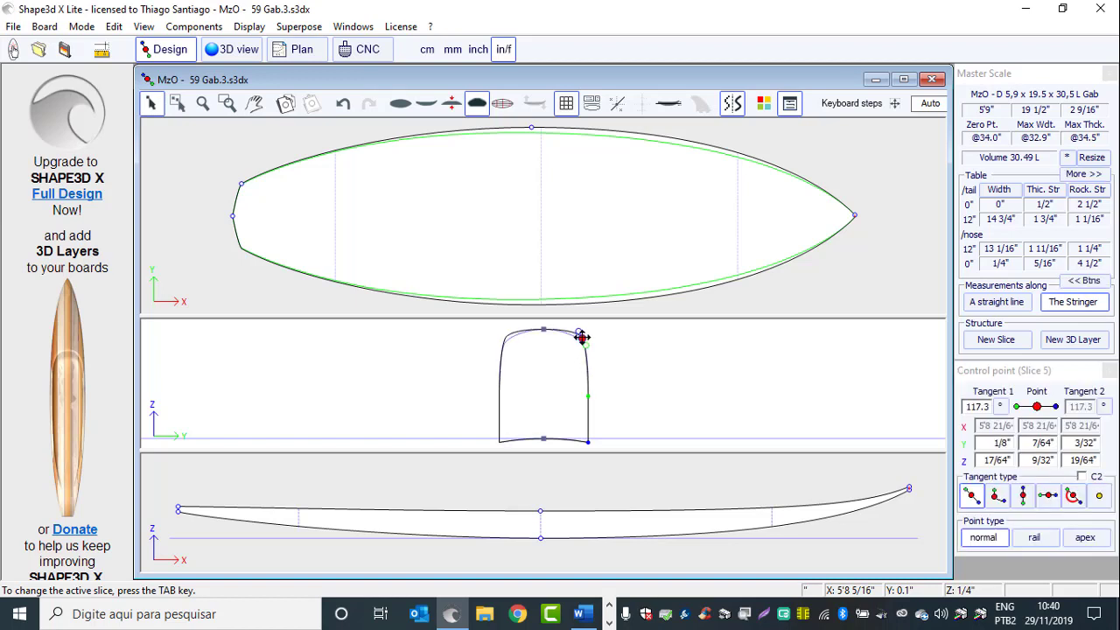
In the nose tip slice, move the rail point to about Y 3/32", Z 0" and adjust its tangents, the outer to about 45°, rounding the bottom corner
click(588, 439)
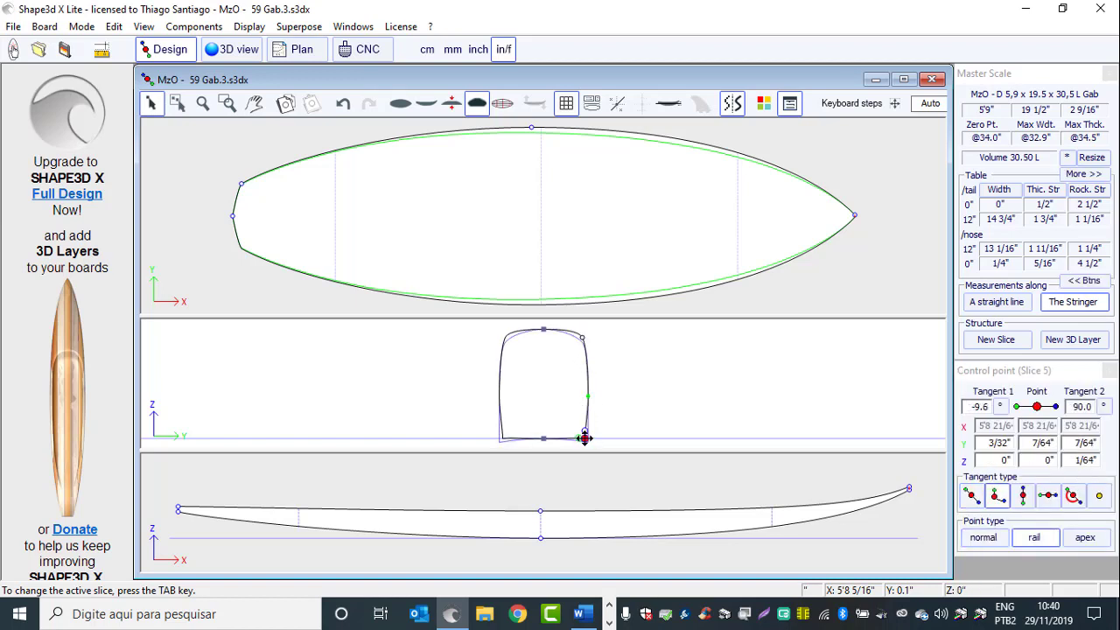
drag(584, 437, 586, 429)
click(543, 438)
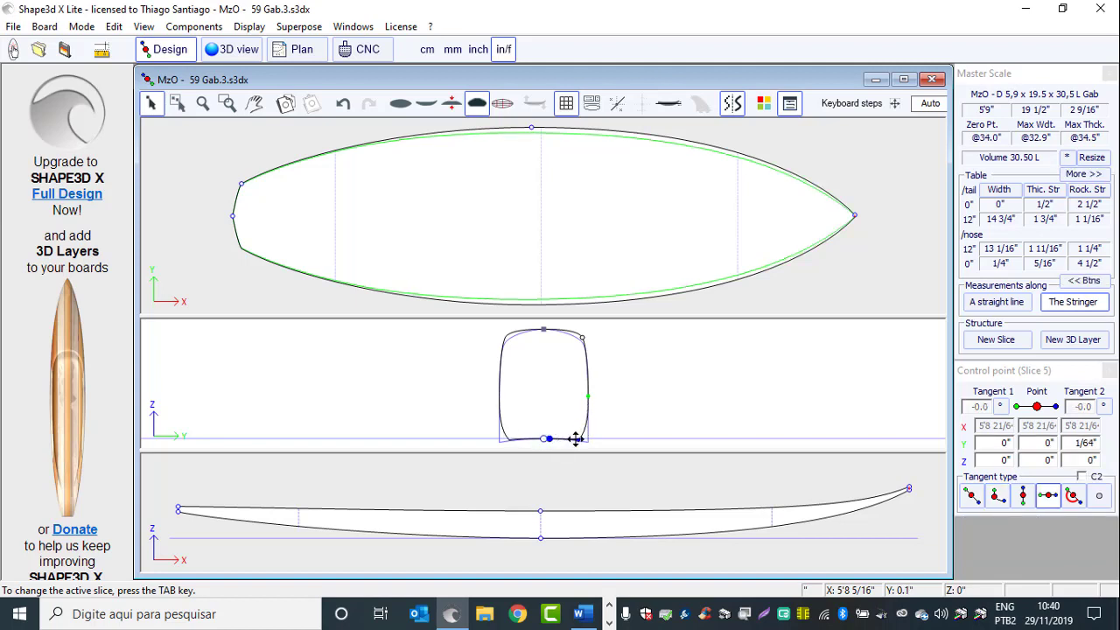
click(578, 439)
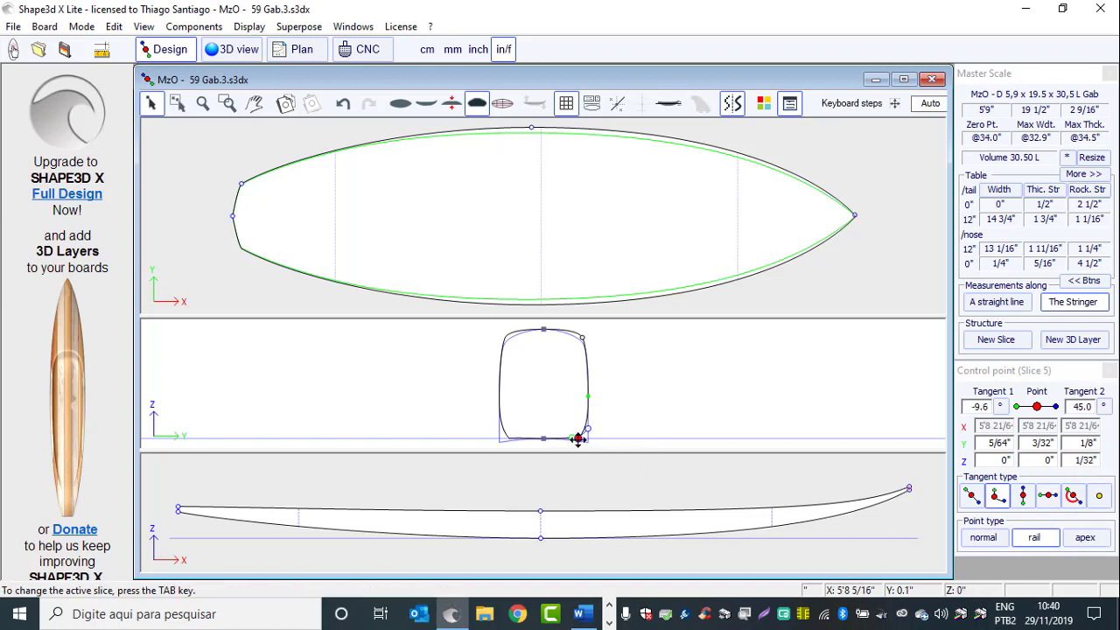
mouse_move(573, 435)
mouse_down()
mouse_move(535, 440)
mouse_move(569, 437)
mouse_up()
click(625, 420)
click(615, 429)
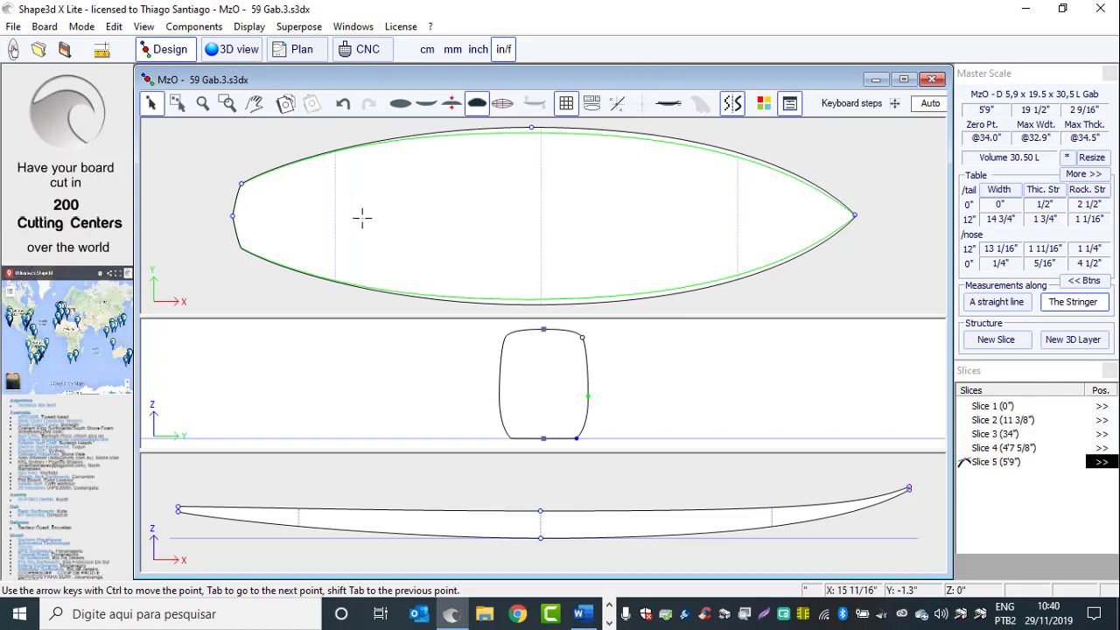
In the top view, move the Apex curve's tail end point outward to Y 3/32" to give the tail tip some width
mouse_move(325, 223)
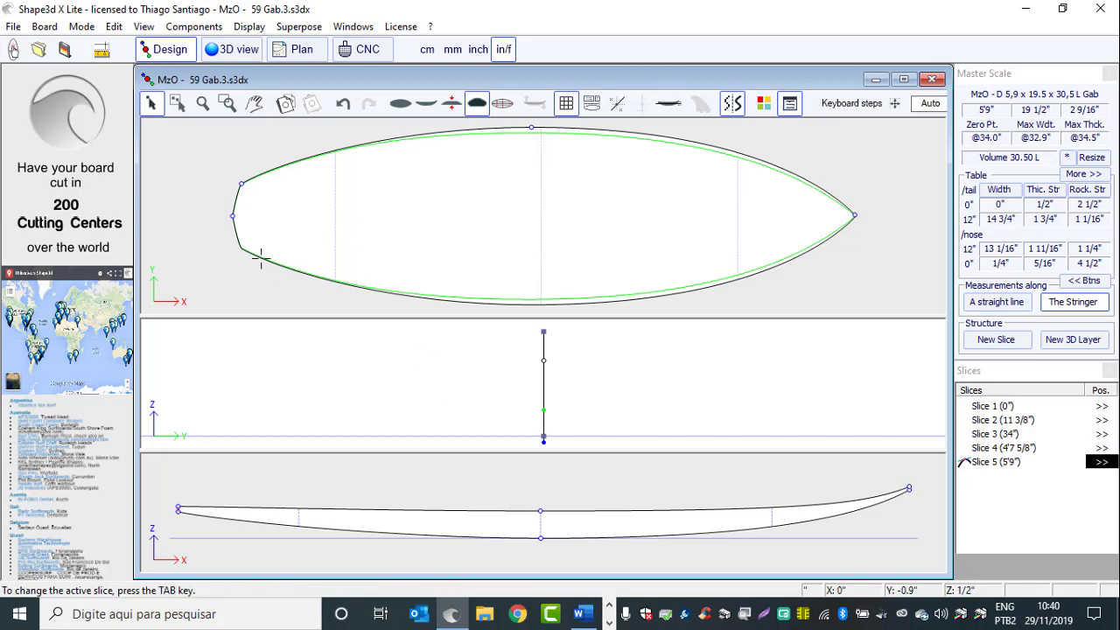
click(232, 217)
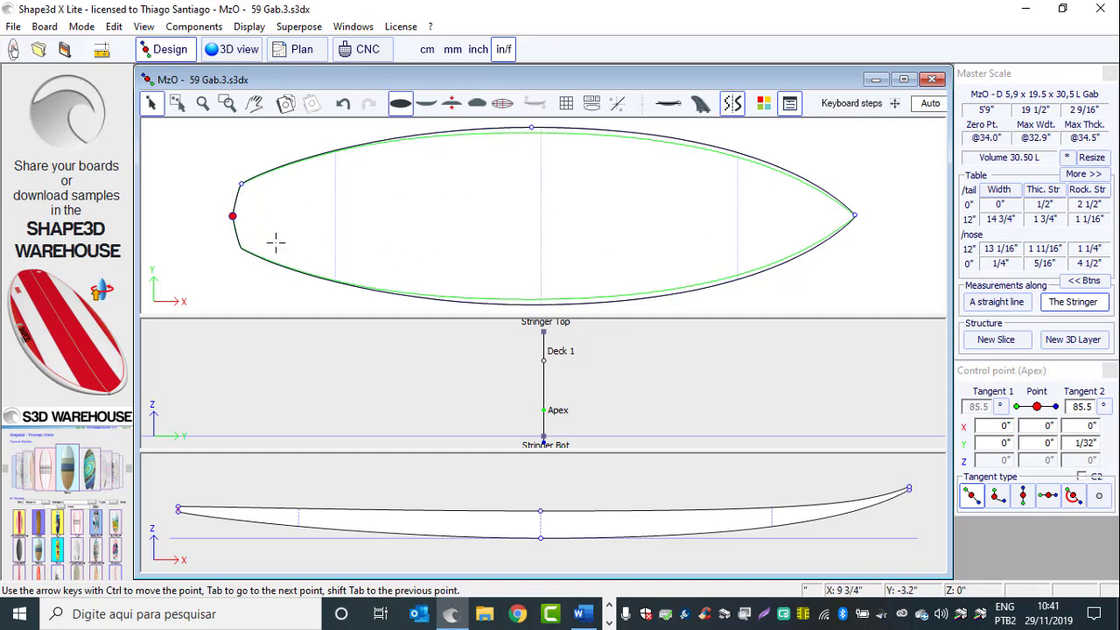
click(220, 183)
click(235, 215)
key(ctrl+Up)
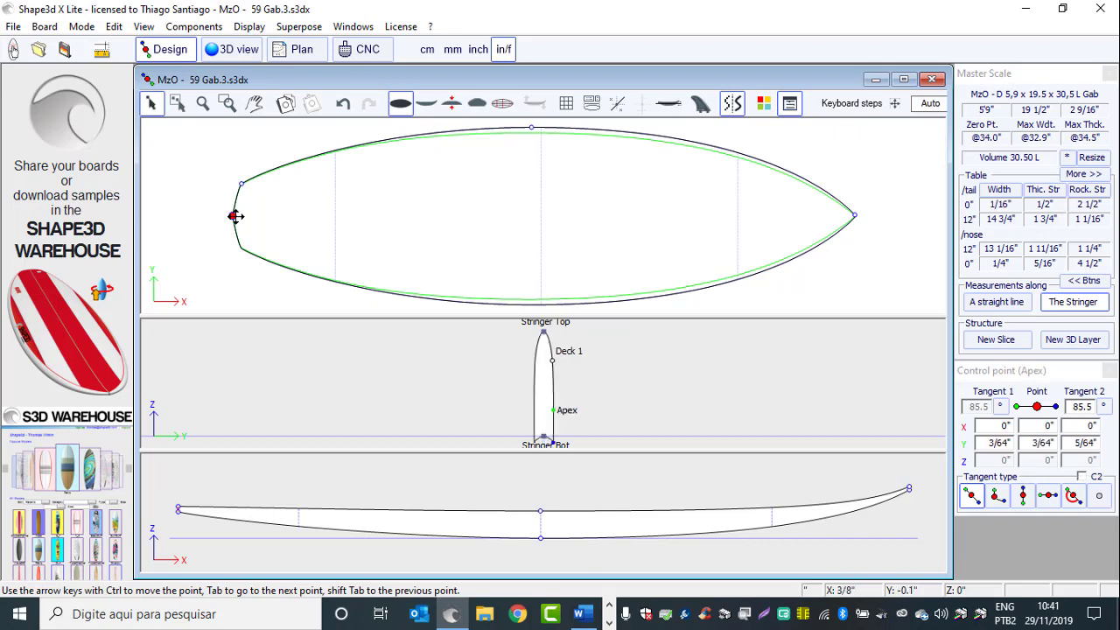
key(ctrl+Up)
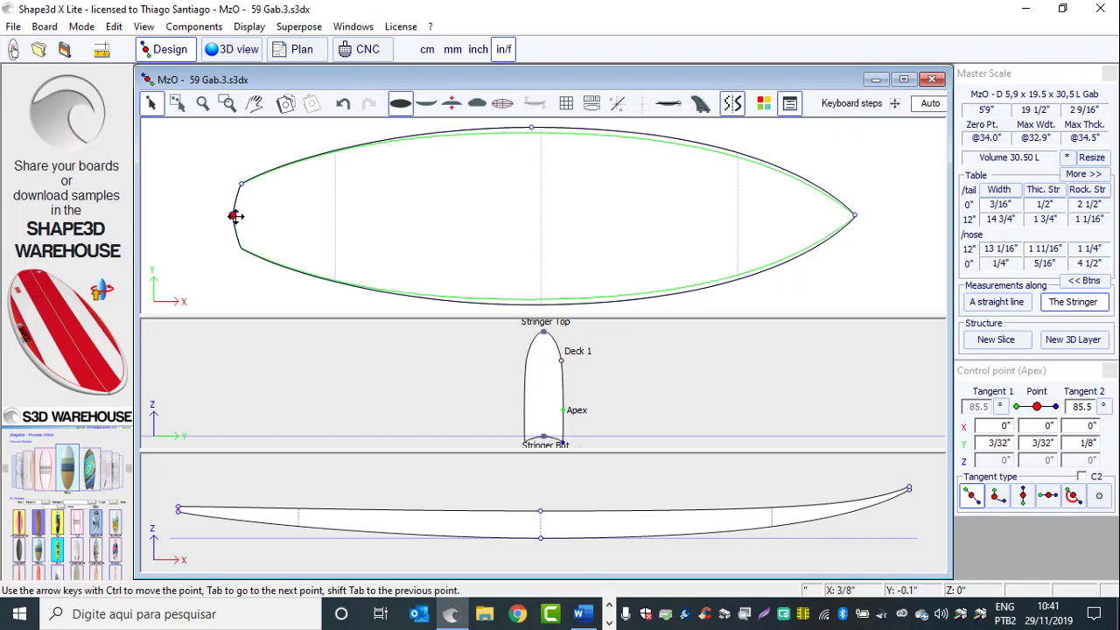
click(232, 228)
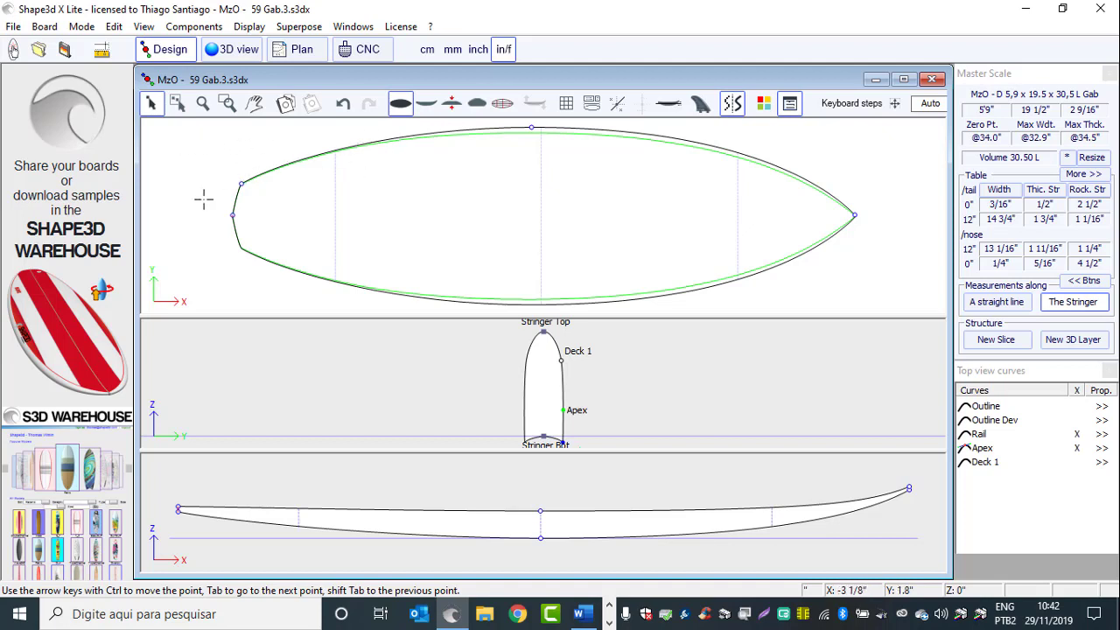
In the tail tip slice at 0", raise the deck point to about Z 15/32" and shorten the top centre point's tangent
click(563, 364)
drag(563, 363, 560, 332)
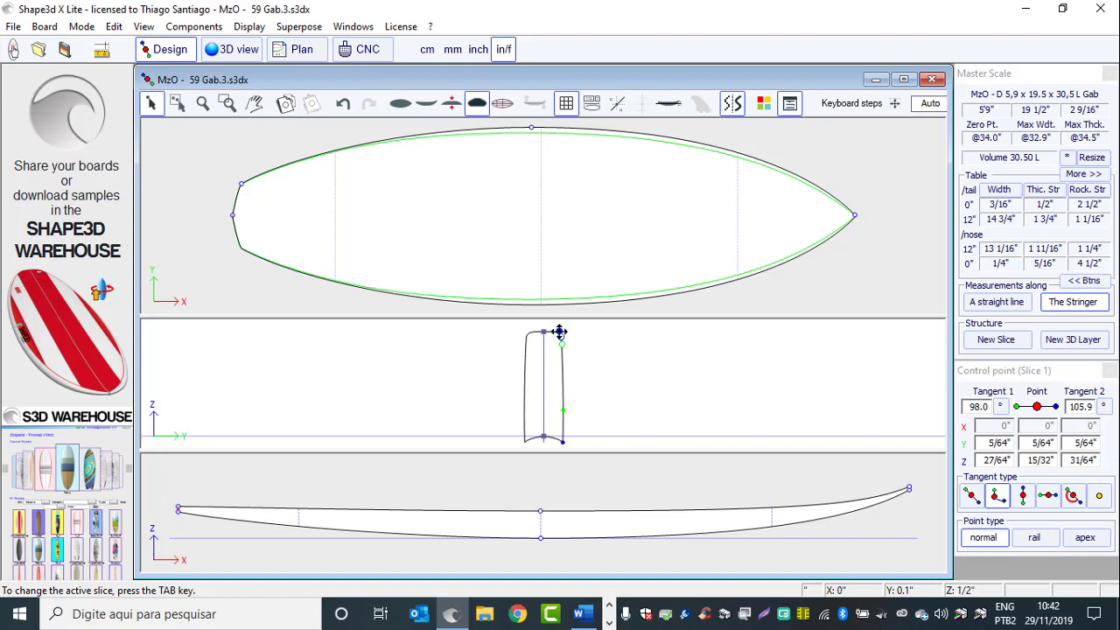
click(543, 331)
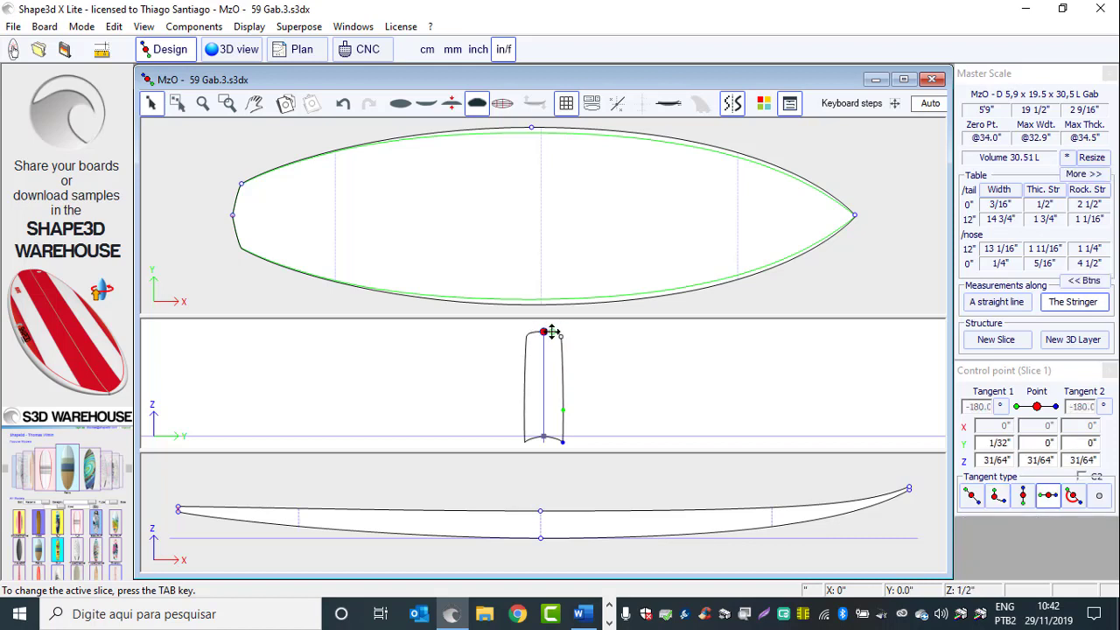
drag(549, 330, 547, 330)
click(583, 324)
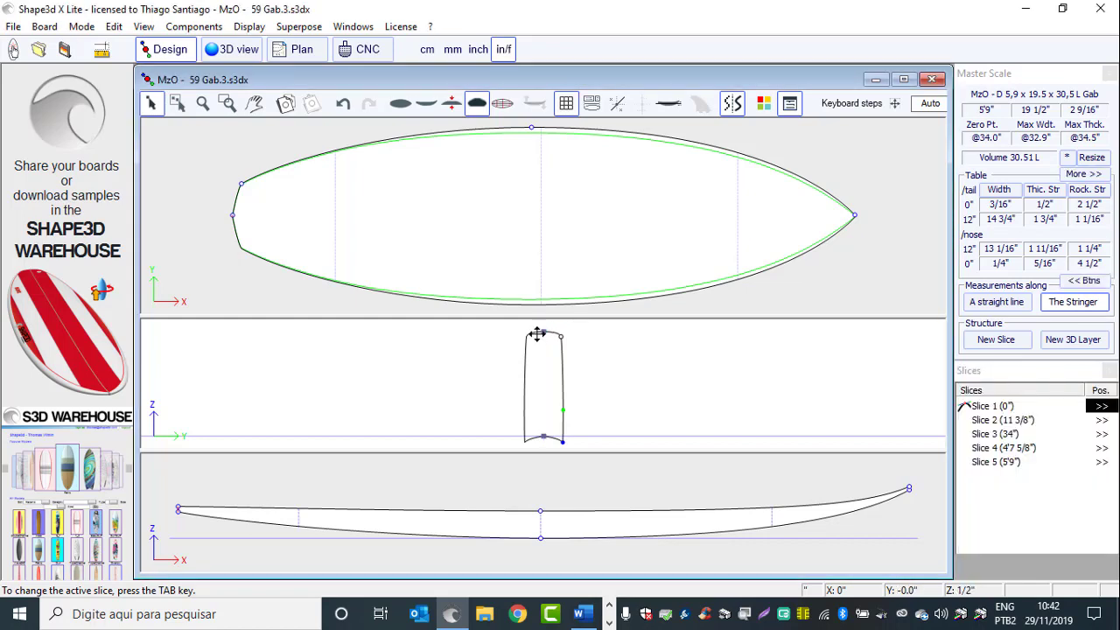
In the tail tip slice, raise the apex point to about Z 15/64" and the rail point level with the bottom centre point
click(564, 407)
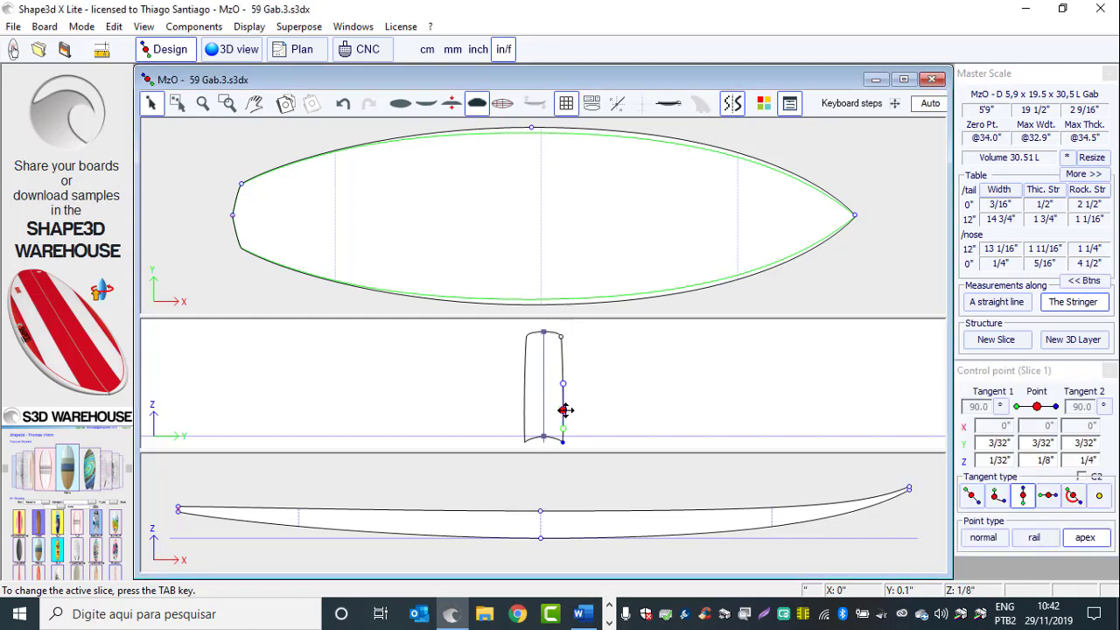
drag(563, 407, 567, 361)
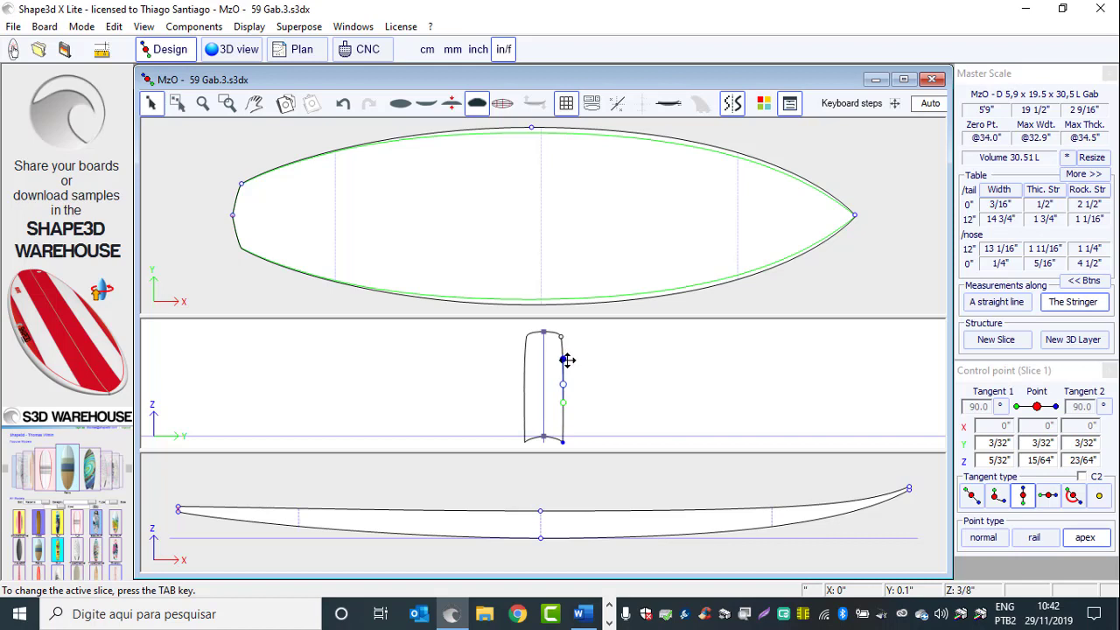
click(563, 440)
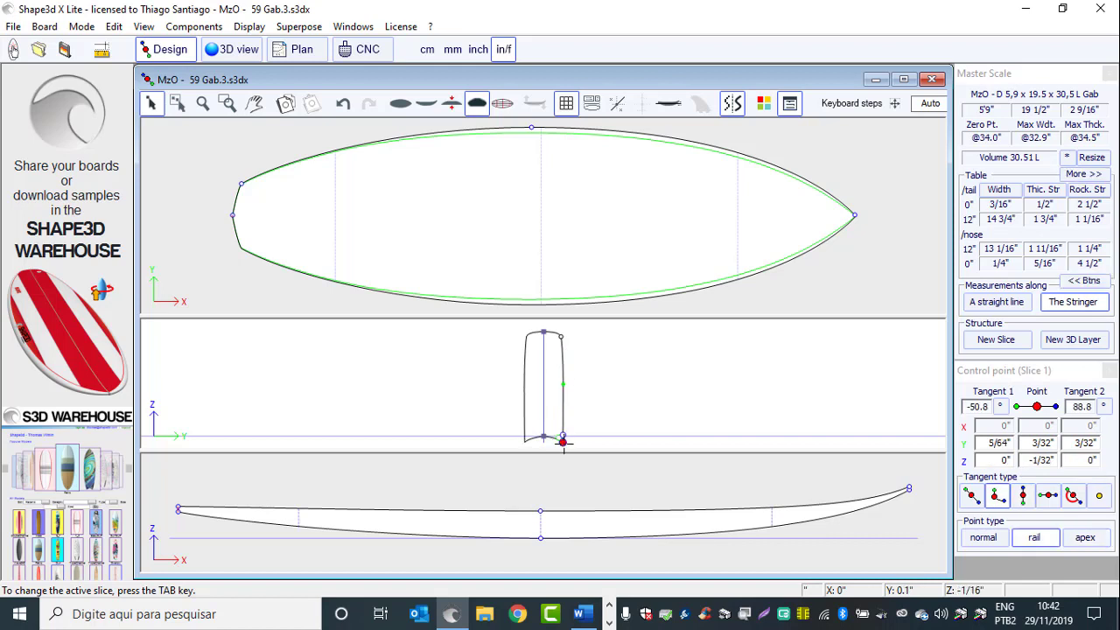
mouse_move(563, 440)
mouse_down()
mouse_move(555, 435)
mouse_move(569, 429)
mouse_up()
click(607, 403)
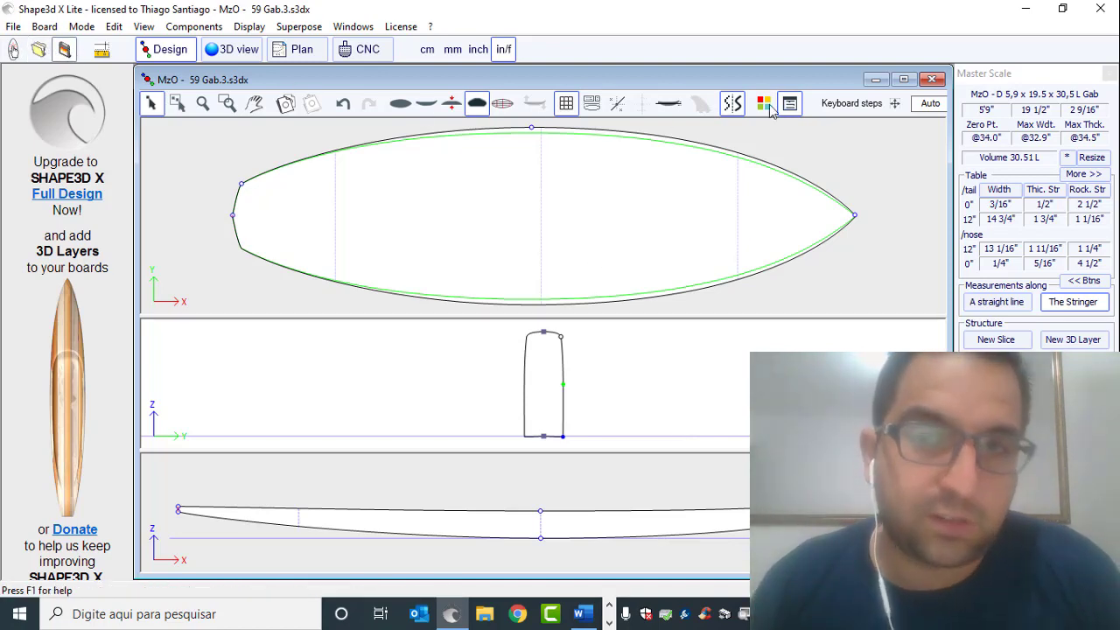
Close the MzO - 59 Gab.3 board file
click(933, 80)
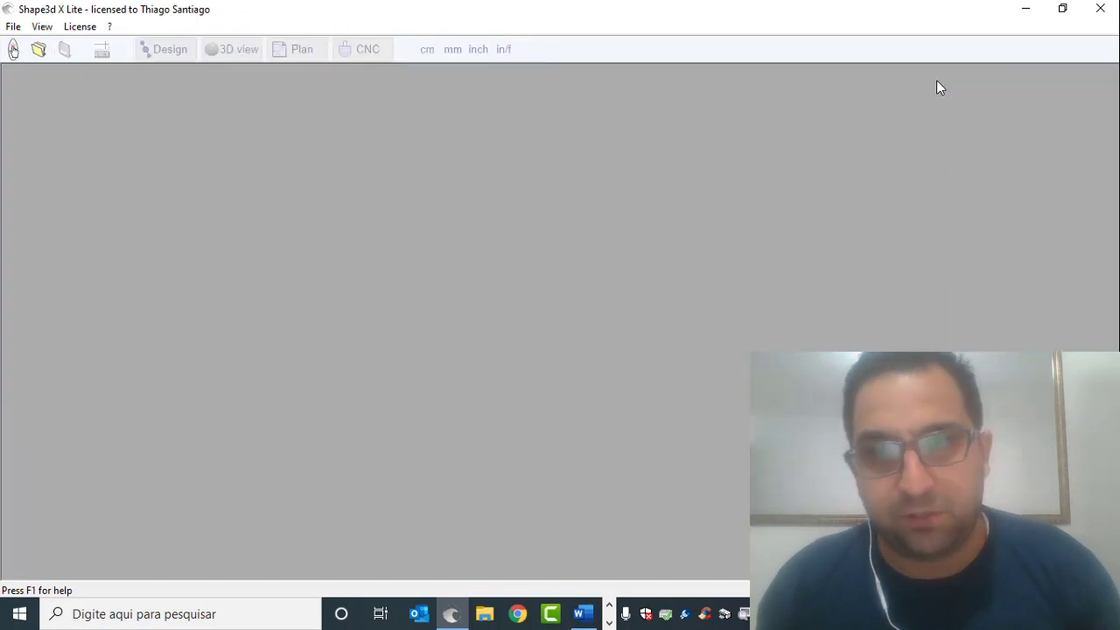